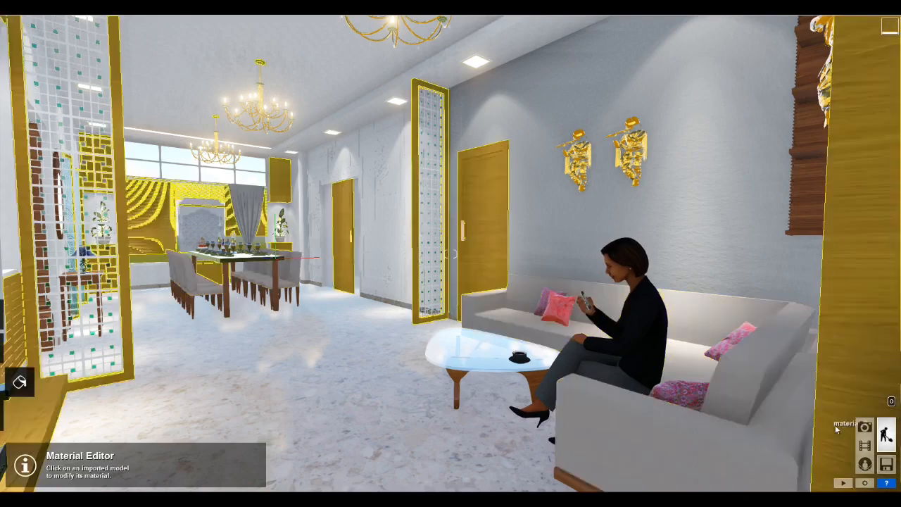
# Start recording a clip in the first movie slot and capture an opening view of the corner sofa beside the wooden door
pyautogui.click(864, 445)
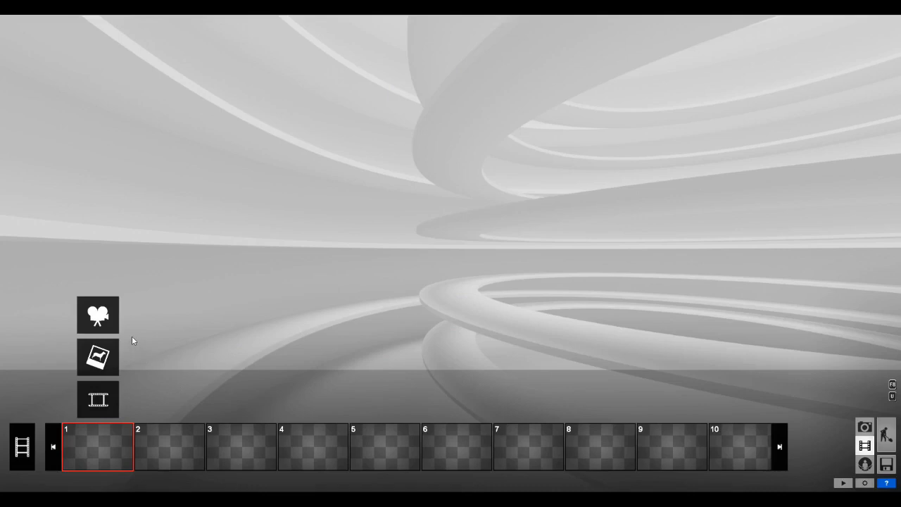
pyautogui.click(109, 319)
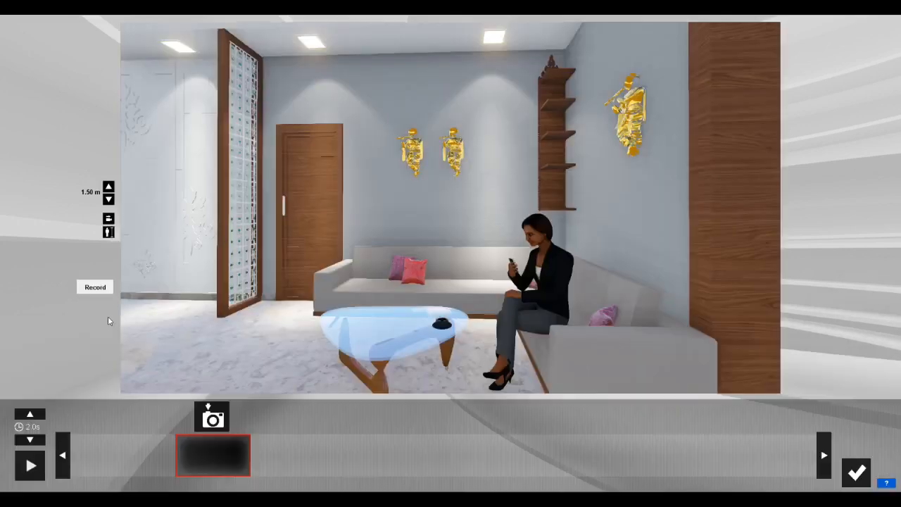
pyautogui.press('w')
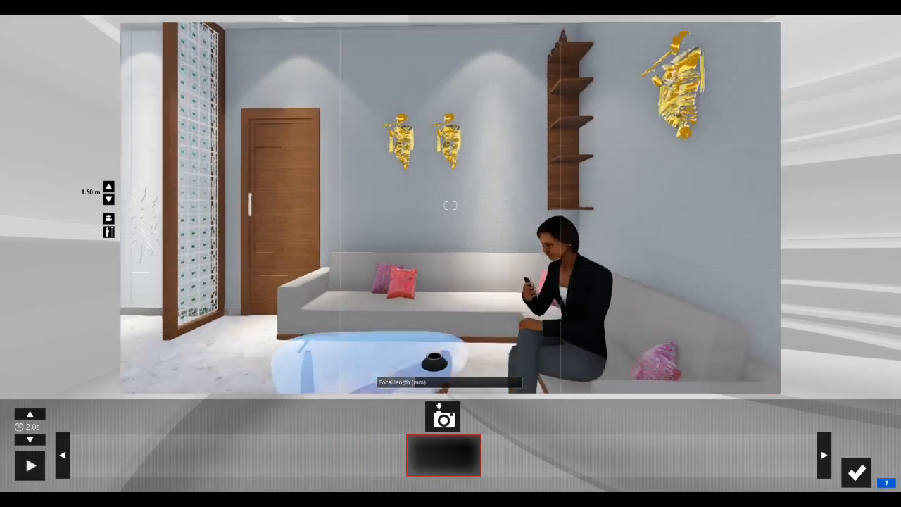
pyautogui.press('a')
pyautogui.moveTo(253, 267); pyautogui.dragTo(315, 269, button='right')
pyautogui.press('s')
pyautogui.press('w')
pyautogui.press('s')
pyautogui.press('w')
pyautogui.press('e')
pyautogui.press('w')
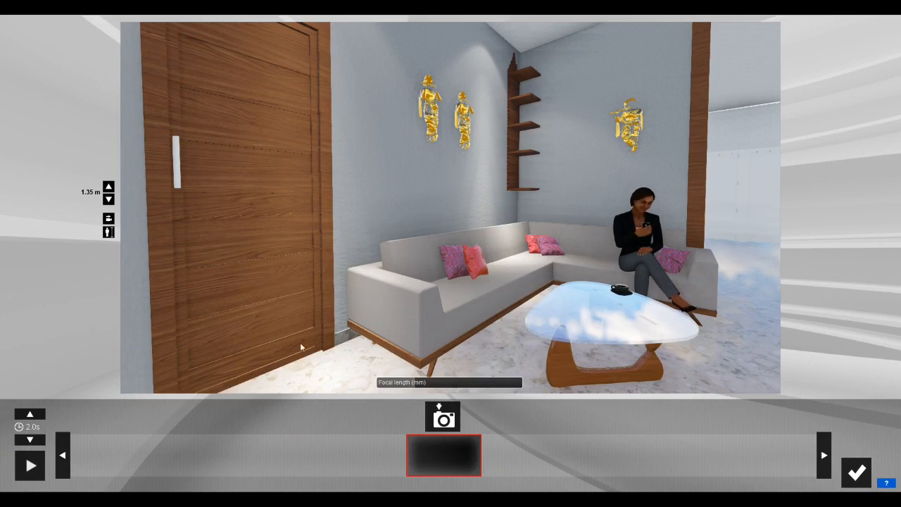
pyautogui.click(442, 421)
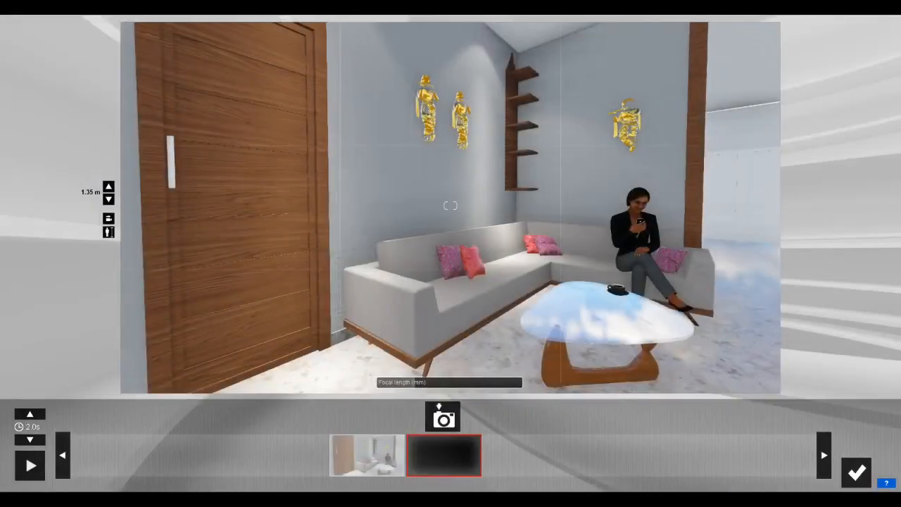
# Capture two more camera views, moving sideways across the seating area until the wooden side panel is in frame
pyautogui.press('d')
pyautogui.press('a')
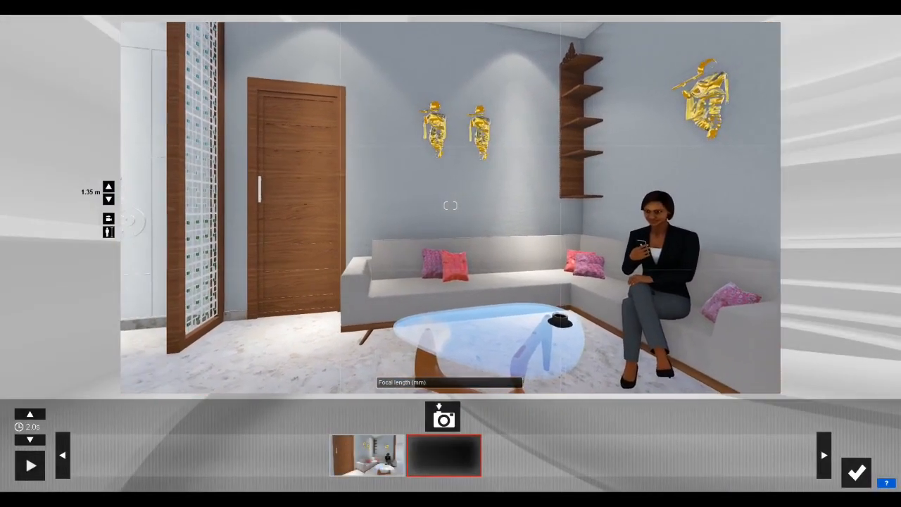
pyautogui.click(444, 417)
pyautogui.press('d')
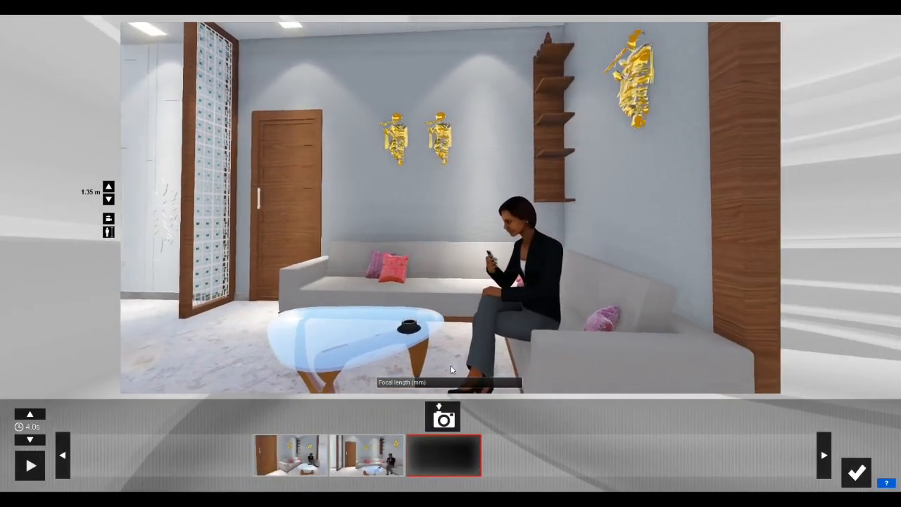
pyautogui.click(444, 418)
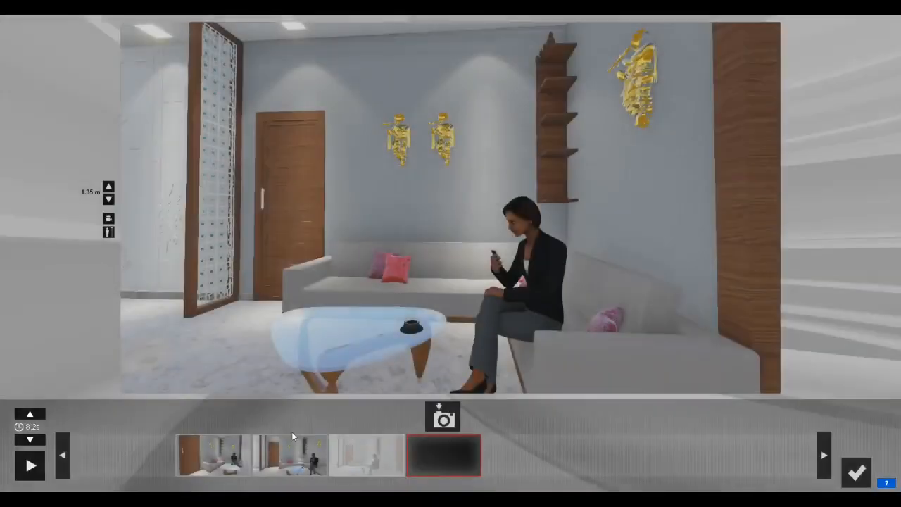
# Preview the living room clip and save it to the movie timeline
pyautogui.click(30, 465)
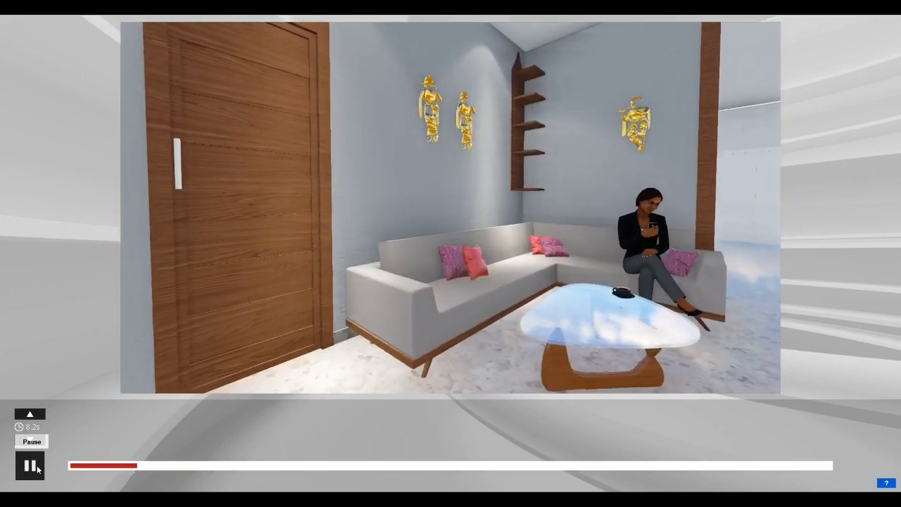
pyautogui.click(37, 468)
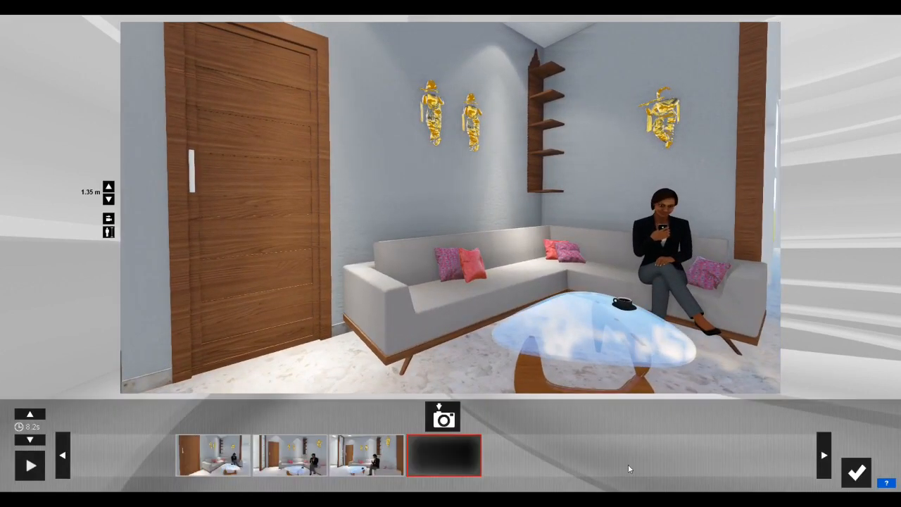
pyautogui.click(858, 473)
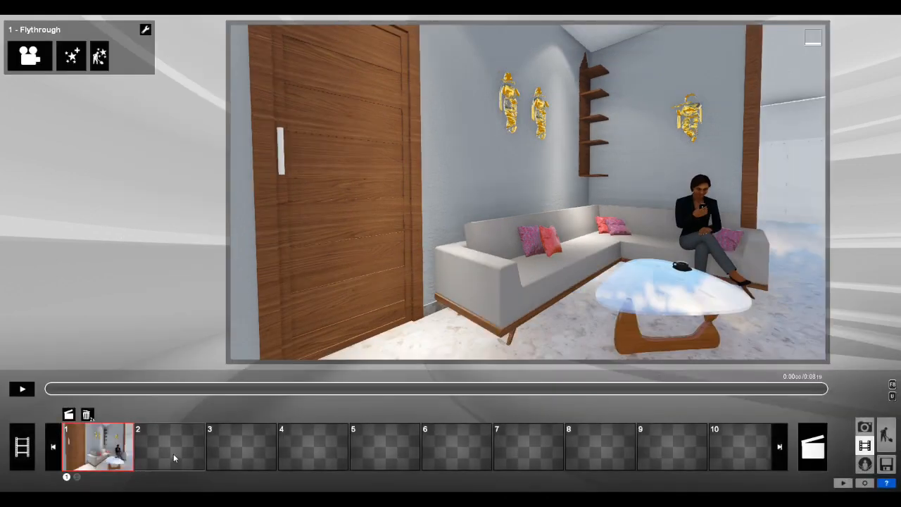
# Start recording a clip in the second movie slot and frame the dining table from the side, facing the wooden door
pyautogui.click(173, 454)
pyautogui.click(174, 322)
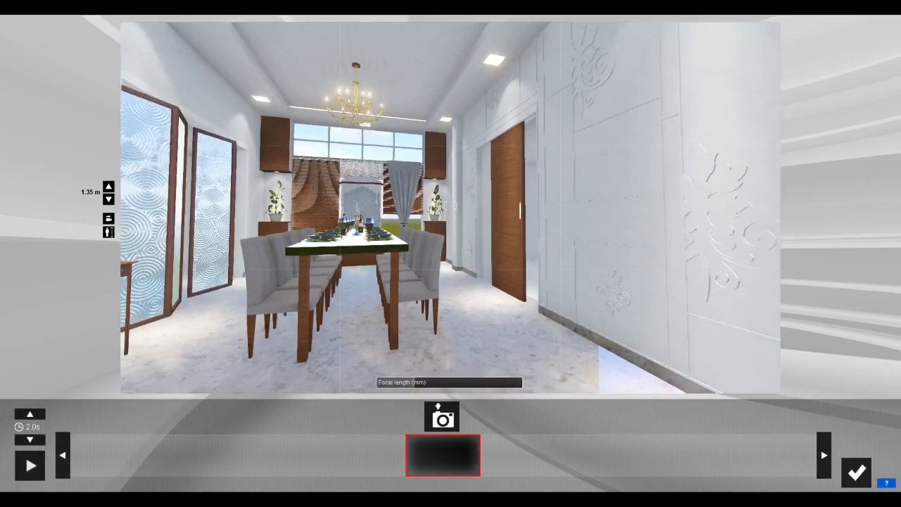
pyautogui.press('s')
pyautogui.moveTo(450, 206); pyautogui.dragTo(556, 204, button='right')
pyautogui.press('q')
pyautogui.press('d')
pyautogui.press('w')
pyautogui.press('s')
pyautogui.press('d')
pyautogui.press('e')
pyautogui.press('a')
pyautogui.press('s')
pyautogui.press('w')
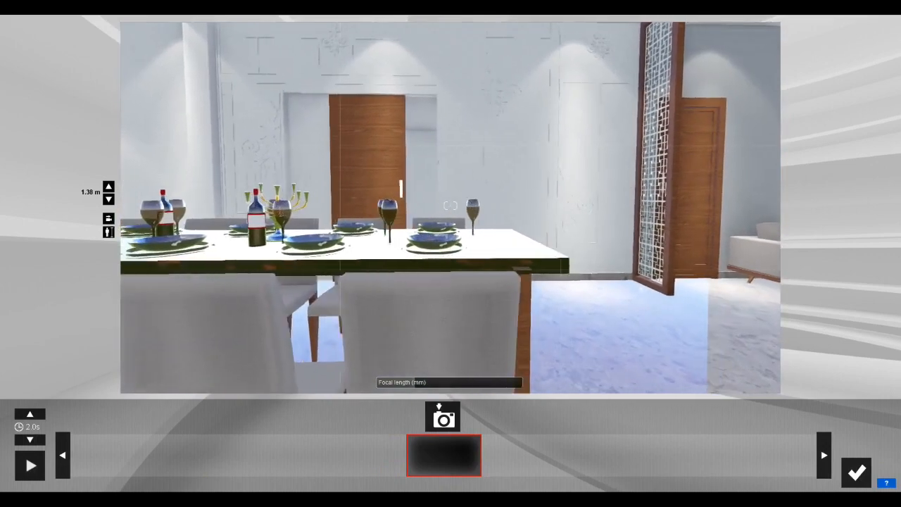
pyautogui.press('a')
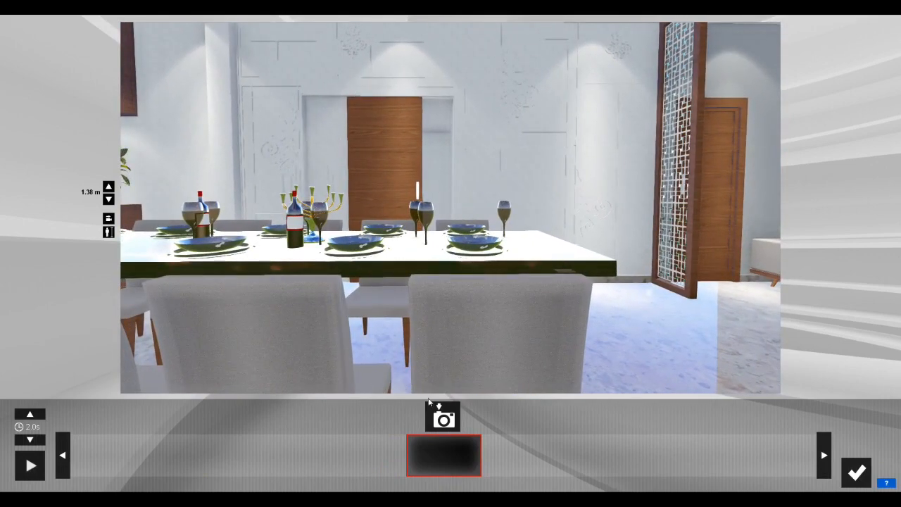
# Set the camera to eye level and lower its height to 1.36 m, with the dining table kept in view
pyautogui.click(108, 231)
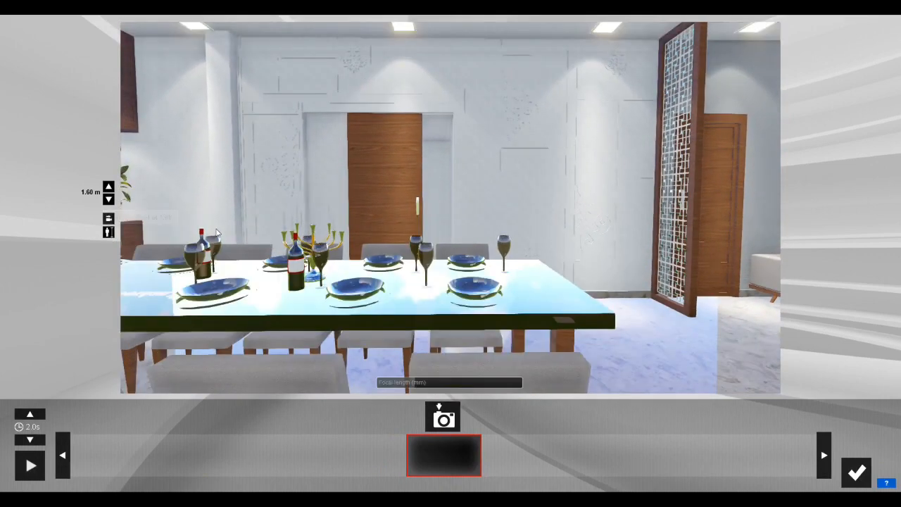
pyautogui.press('a')
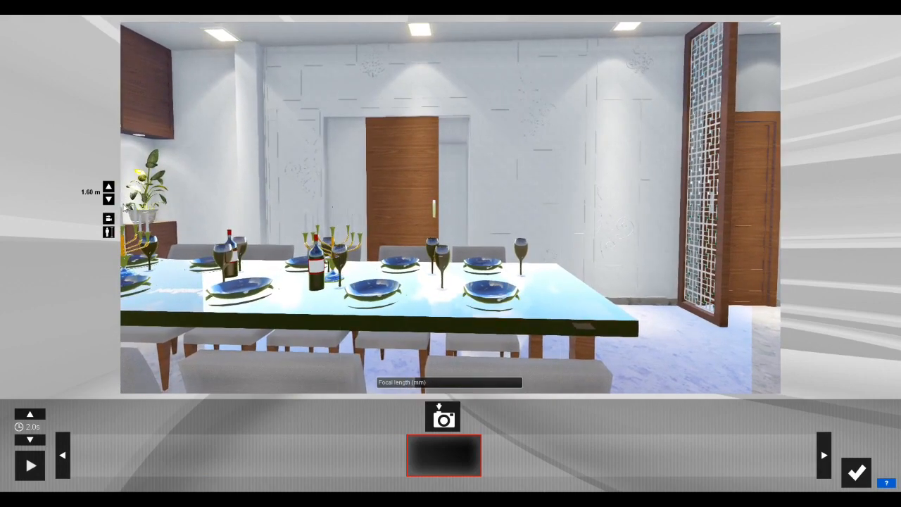
pyautogui.click(109, 200)
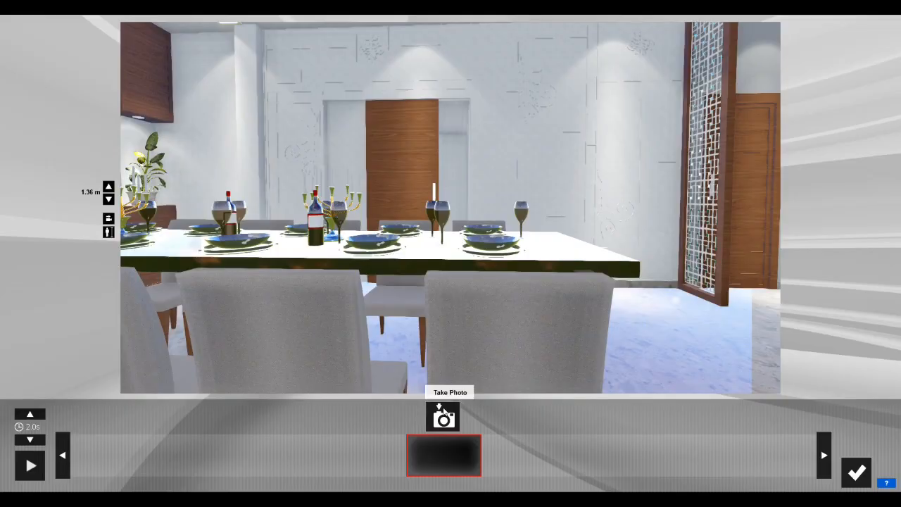
# Capture four camera views moving along the dining table towards the curtained window
pyautogui.click(443, 417)
pyautogui.click(443, 417)
pyautogui.click(443, 417)
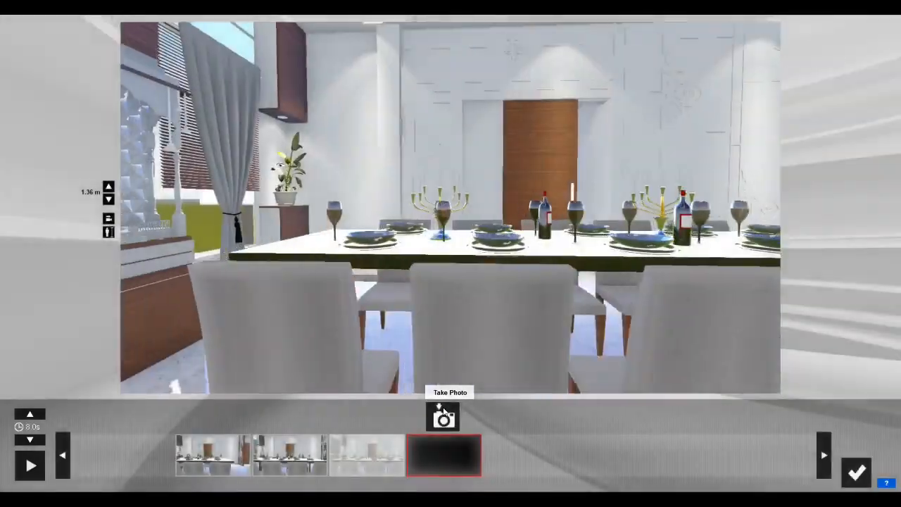
pyautogui.click(443, 417)
pyautogui.click(440, 417)
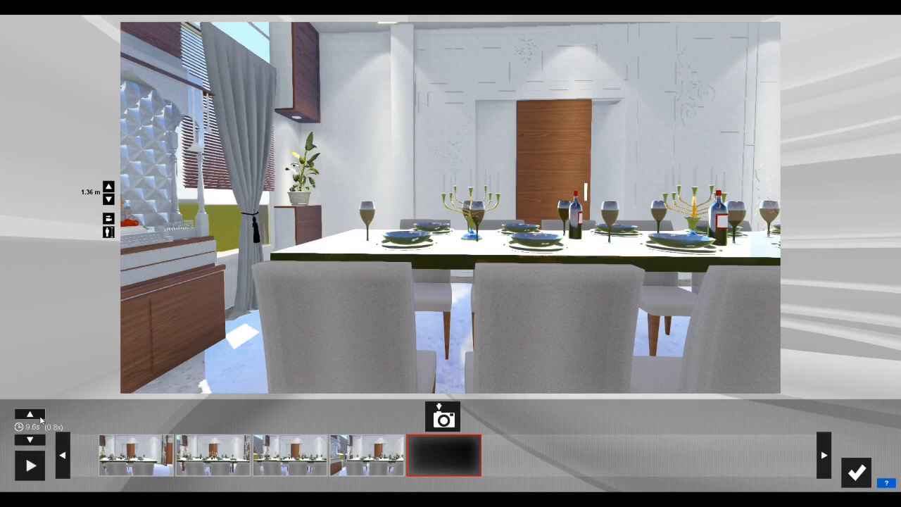
# Set the dining clip's duration to 9.0 s and preview its playback
pyautogui.click(30, 465)
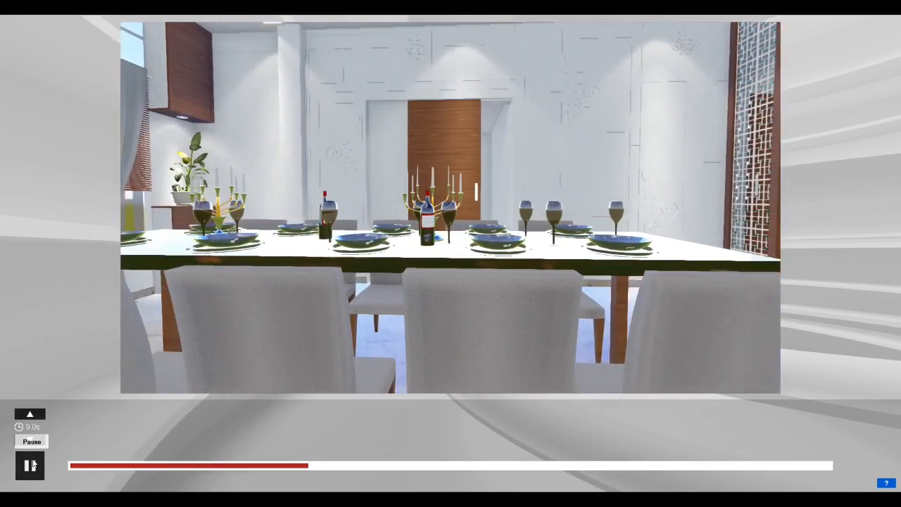
pyautogui.click(32, 464)
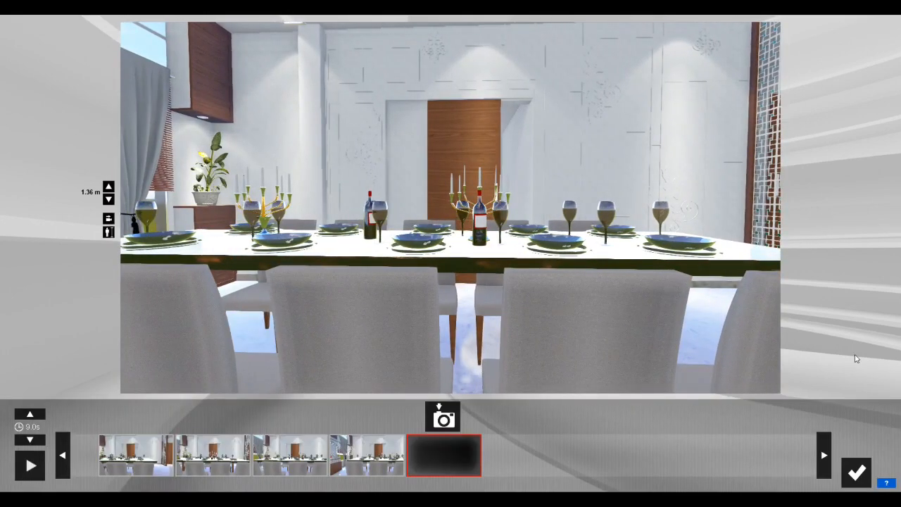
# Examine the display niche with the golden sculpture and its recessed ceiling light, beside the slanted shelves and jali partition
pyautogui.moveTo(650, 344); pyautogui.dragTo(790, 327, button='right')
pyautogui.press('w')
pyautogui.press('s')
pyautogui.press('s')
pyautogui.press('w')
pyautogui.press('w')
pyautogui.press('s')
pyautogui.press('q')
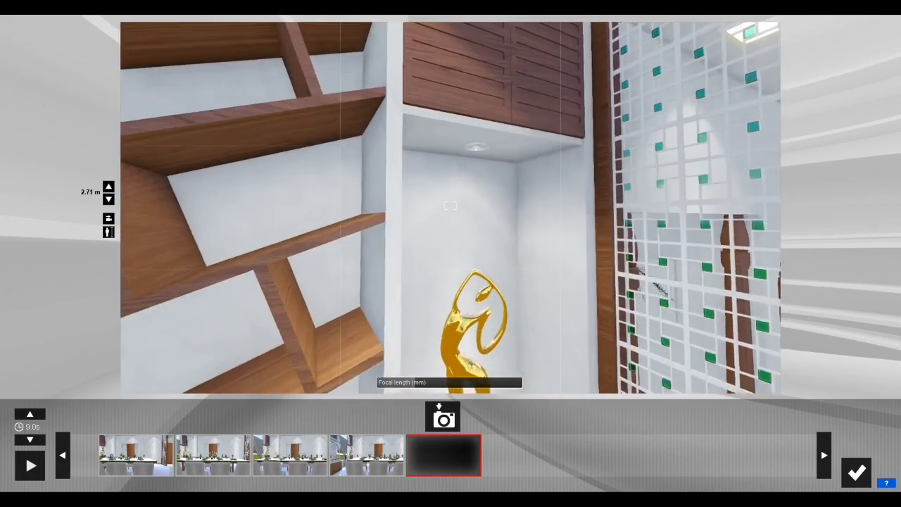
pyautogui.press('w')
pyautogui.press('w')
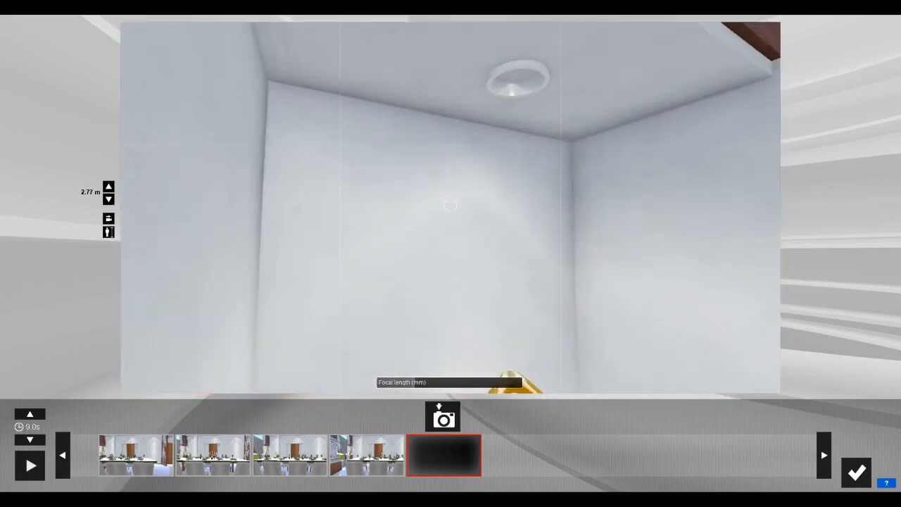
pyautogui.press('s')
pyautogui.press('q')
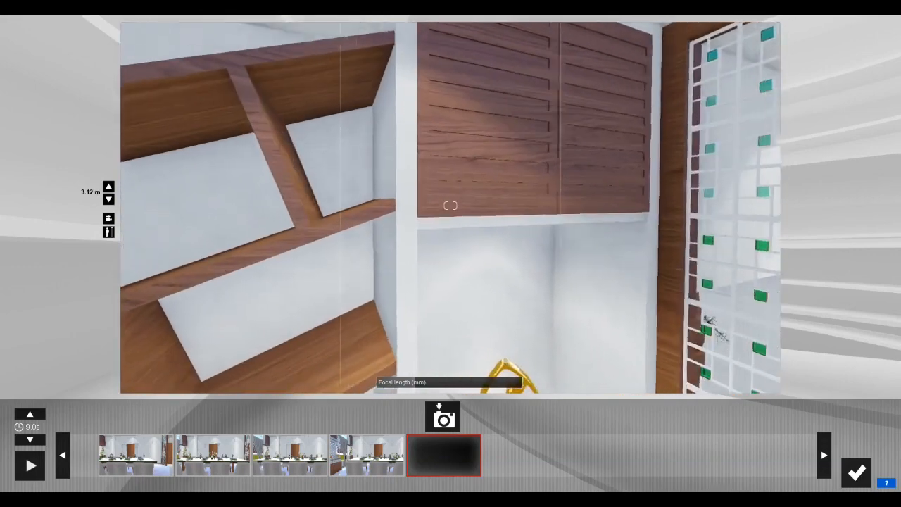
pyautogui.press('e')
pyautogui.press('w')
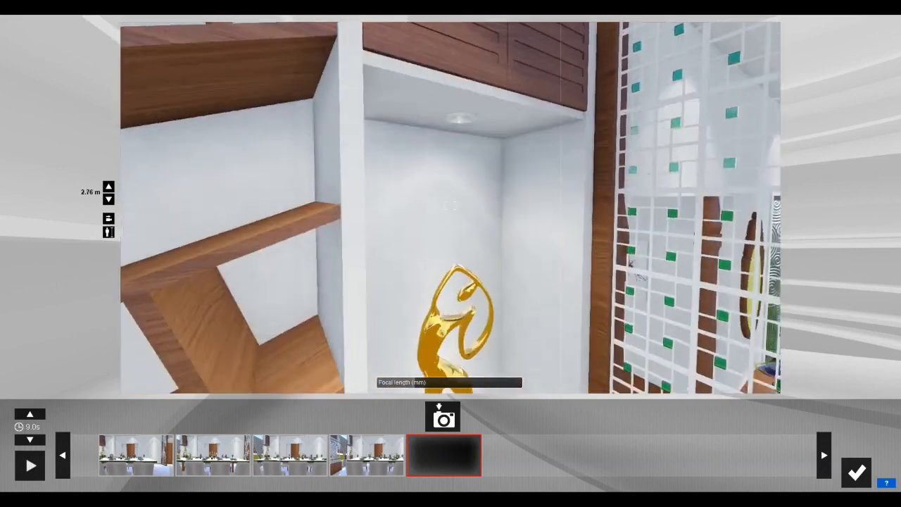
pyautogui.press('s')
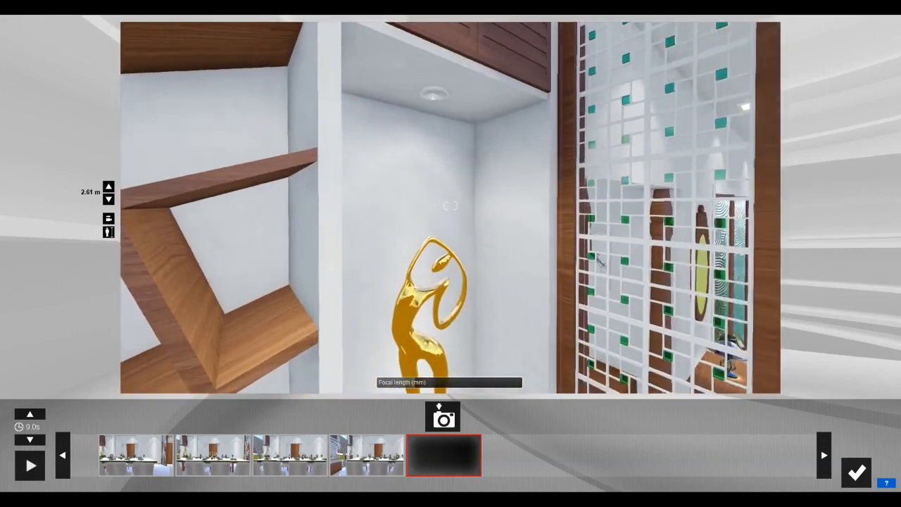
pyautogui.press('w')
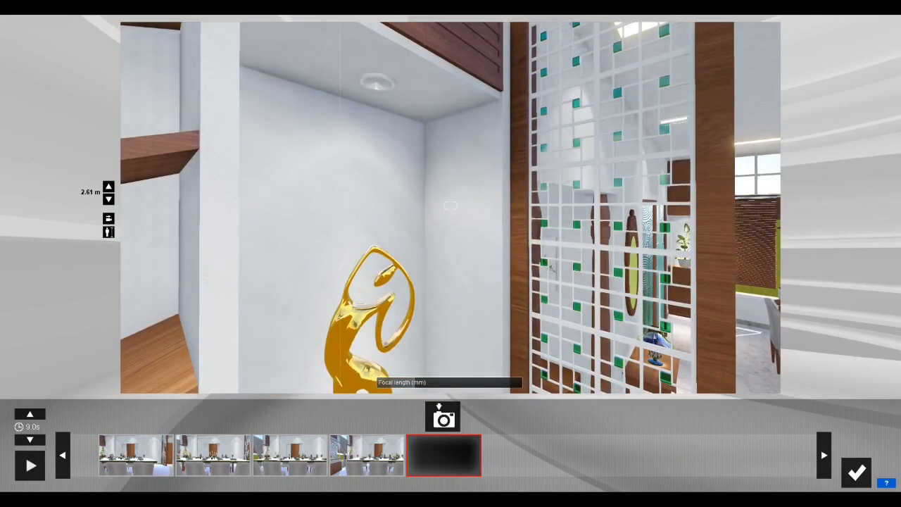
pyautogui.press('a')
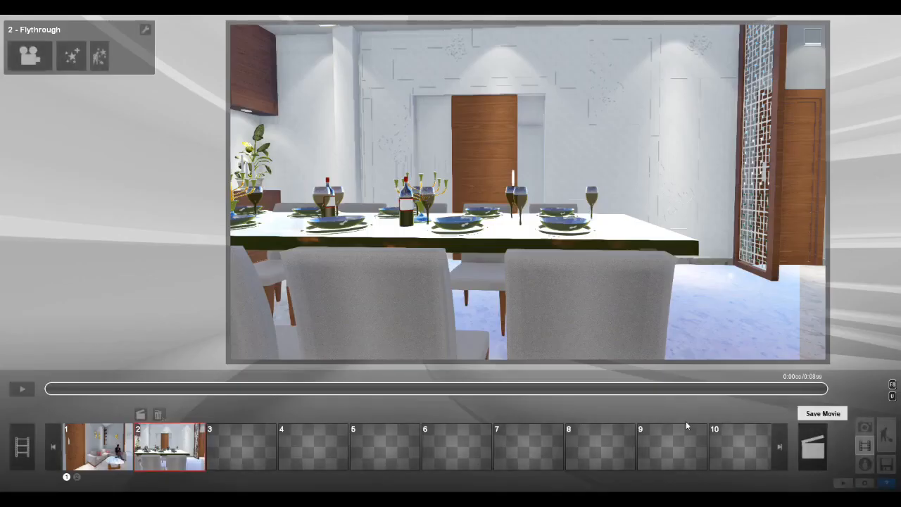
# Return to build mode, frame the sculpture niche and open the material library for its recessed ceiling light
pyautogui.click(886, 435)
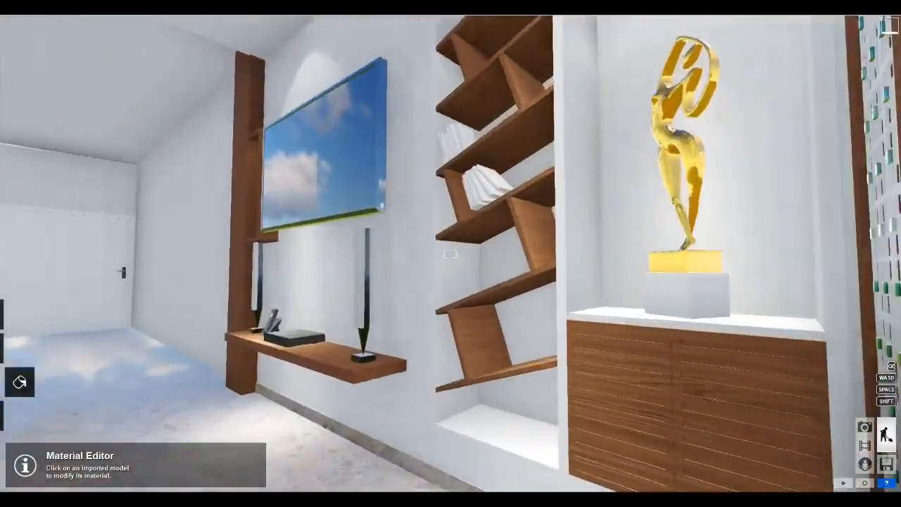
pyautogui.moveTo(451, 254); pyautogui.dragTo(592, 187, button='right')
pyautogui.press('w')
pyautogui.moveTo(2, 415)
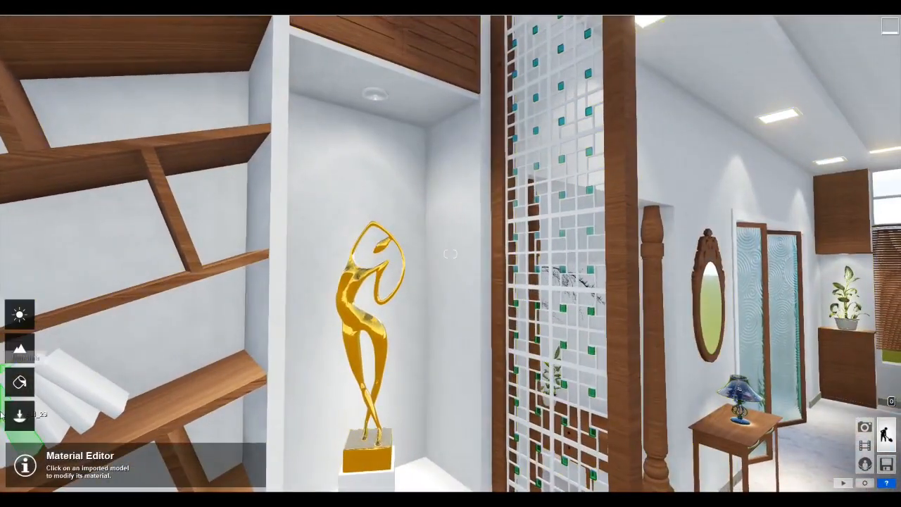
pyautogui.click(23, 392)
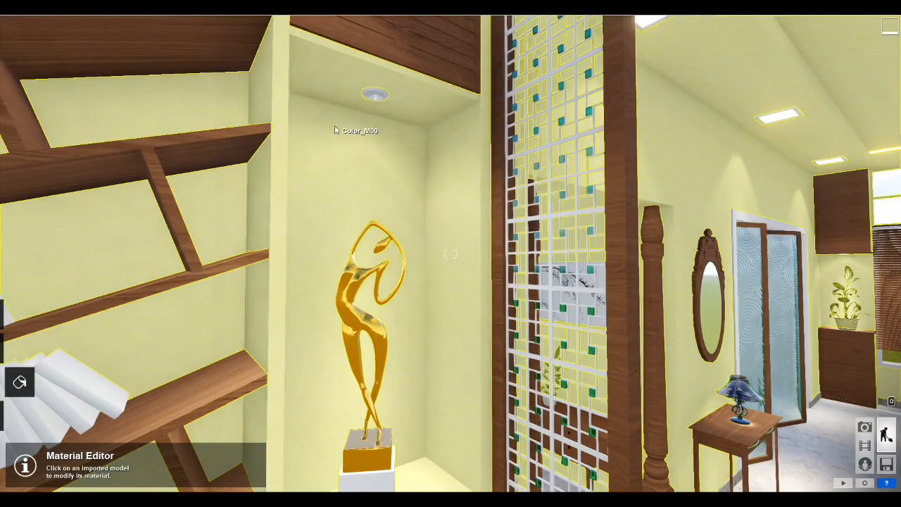
pyautogui.click(298, 172)
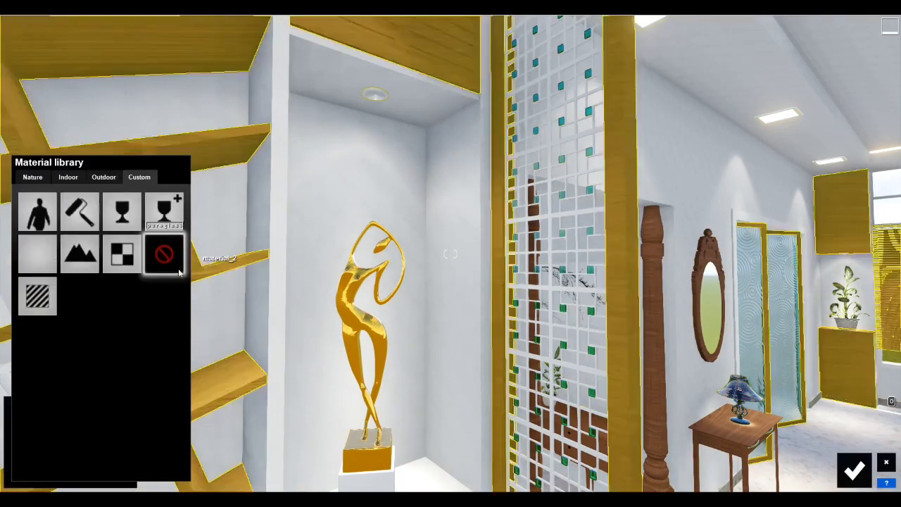
# Apply the indoor Carpet Domestic 002 1024 material to the niche's recessed light, raise its emissive value and save the change
pyautogui.click(95, 179)
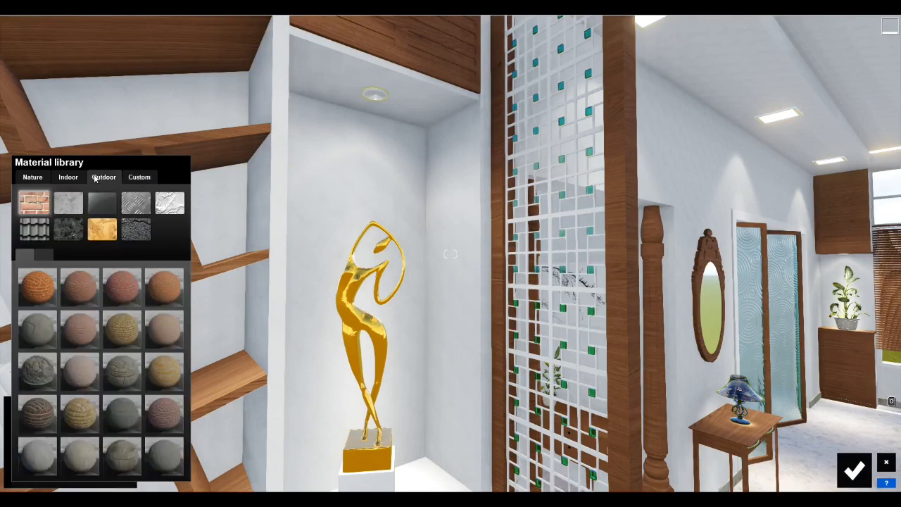
pyautogui.click(76, 180)
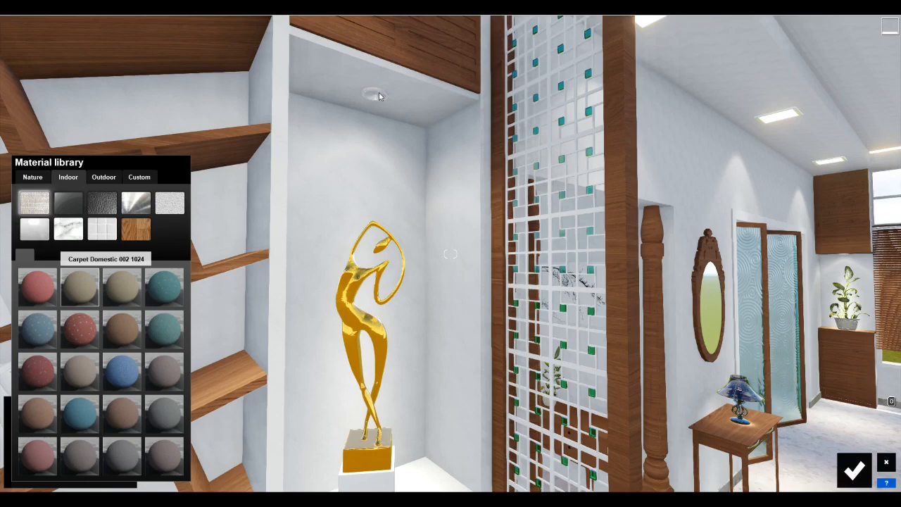
pyautogui.click(50, 473)
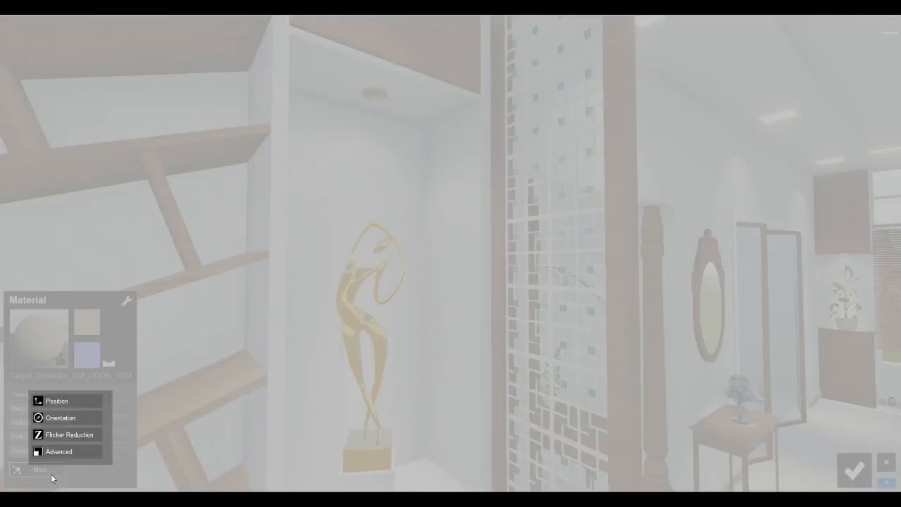
pyautogui.click(70, 451)
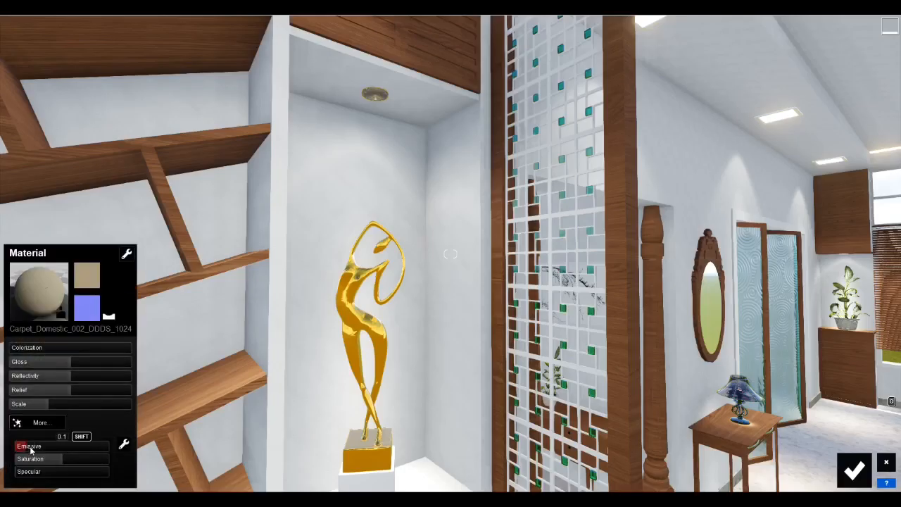
pyautogui.moveTo(57, 448); pyautogui.dragTo(65, 448)
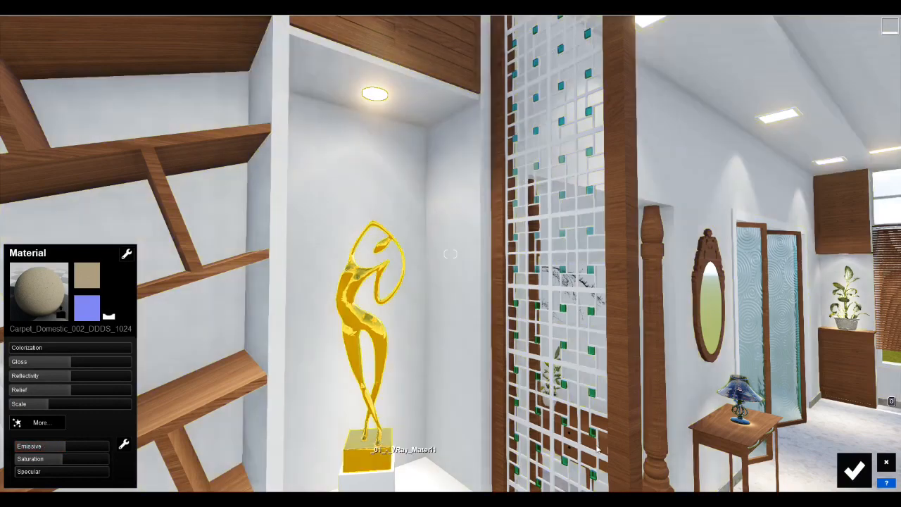
pyautogui.click(862, 479)
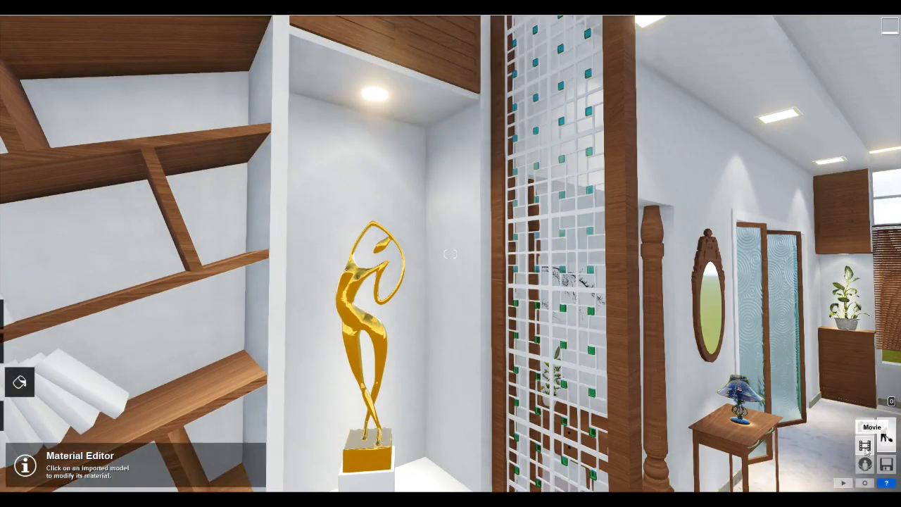
# Switch to movie mode and start recording a new clip in the empty third slot
pyautogui.click(865, 445)
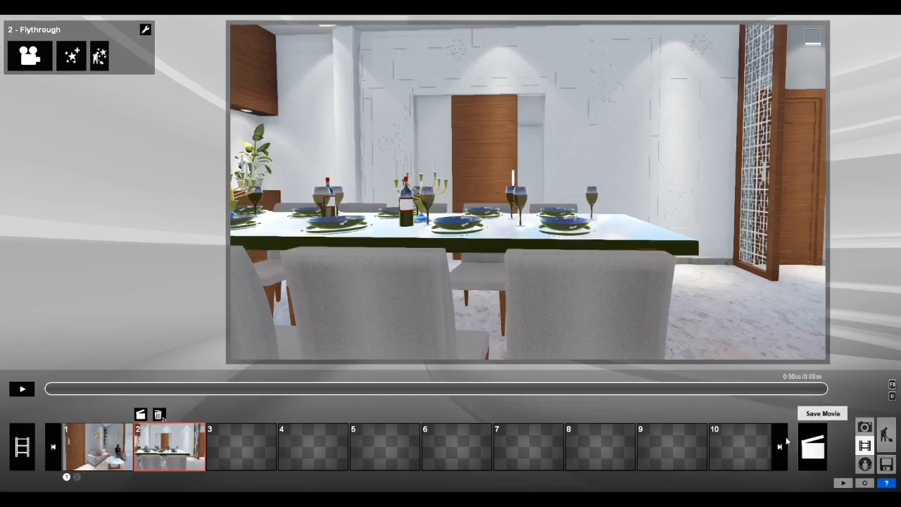
pyautogui.click(221, 454)
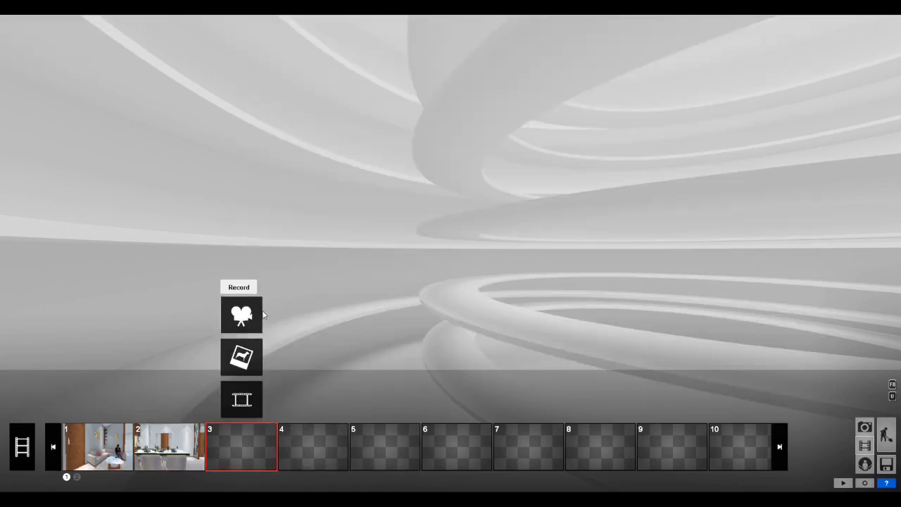
pyautogui.click(242, 314)
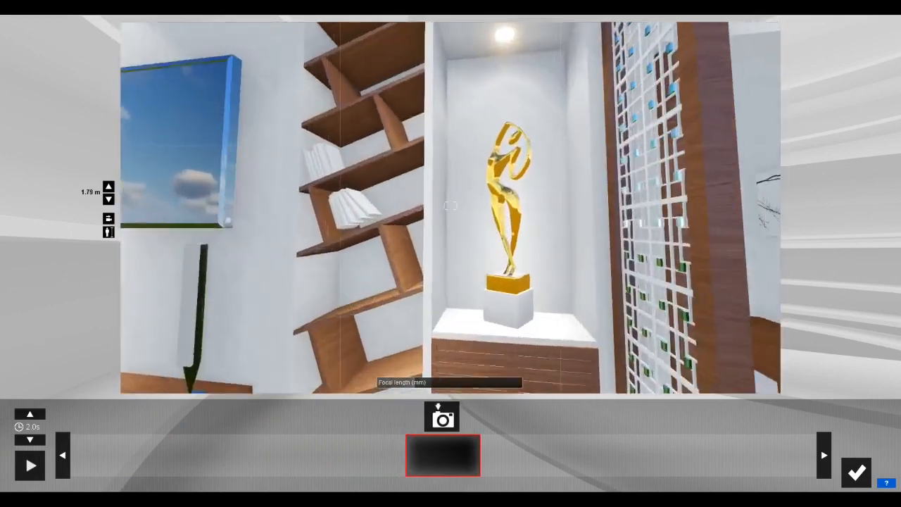
# Bring the camera close to the golden sculpture's niche, between the slanted shelves and the jali partition
pyautogui.press('w')
pyautogui.moveTo(451, 205); pyautogui.dragTo(563, 211, button='right')
pyautogui.press('s')
pyautogui.press('q')
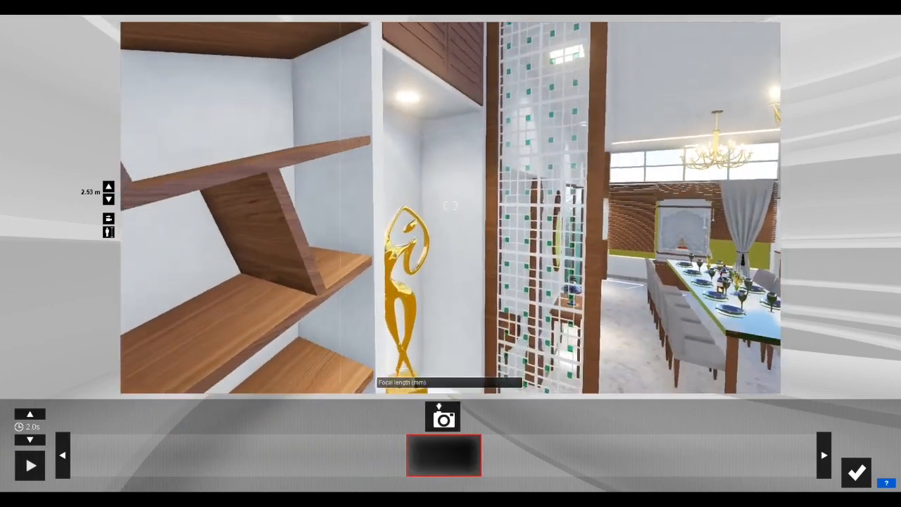
pyautogui.press('s')
pyautogui.press('d')
pyautogui.press('w')
pyautogui.moveTo(451, 205); pyautogui.dragTo(394, 205, button='right')
pyautogui.press('a')
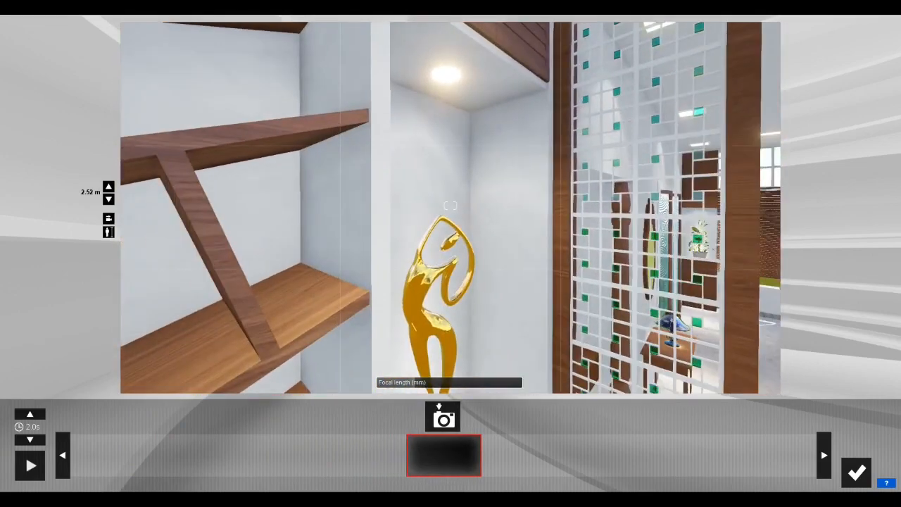
# Raise the camera to about 2.79 m and frame the niche's lit ceiling, sculpture and jali partition together
pyautogui.moveTo(451, 205); pyautogui.dragTo(486, 215, button='right')
pyautogui.press('q')
pyautogui.press('e')
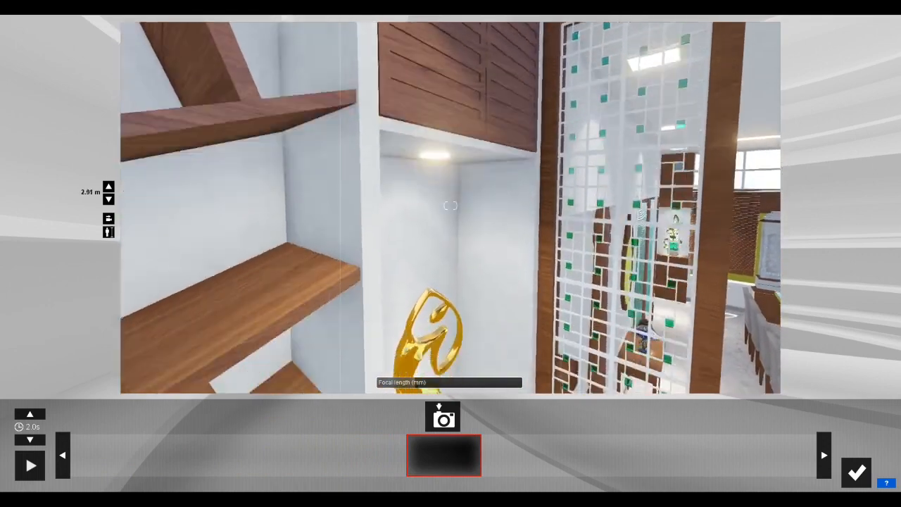
pyautogui.press('d')
pyautogui.press('a')
pyautogui.press('e')
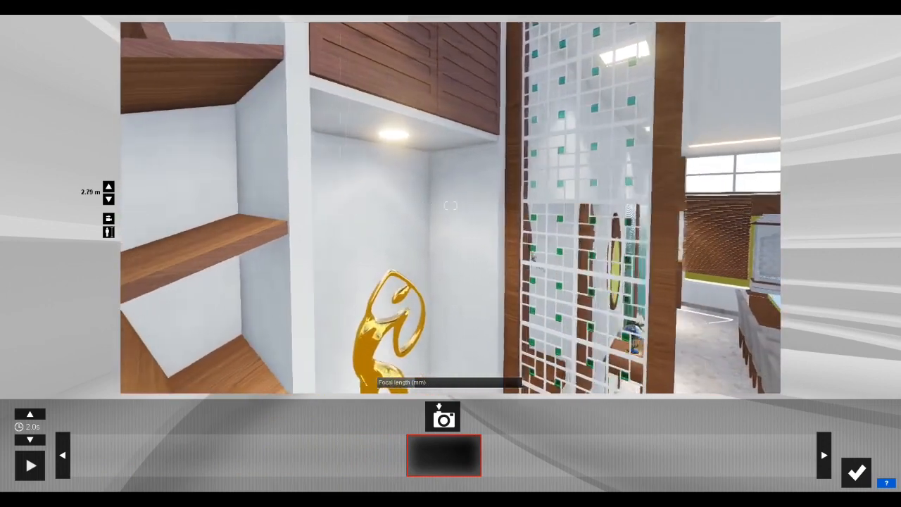
pyautogui.press('d')
pyautogui.press('a')
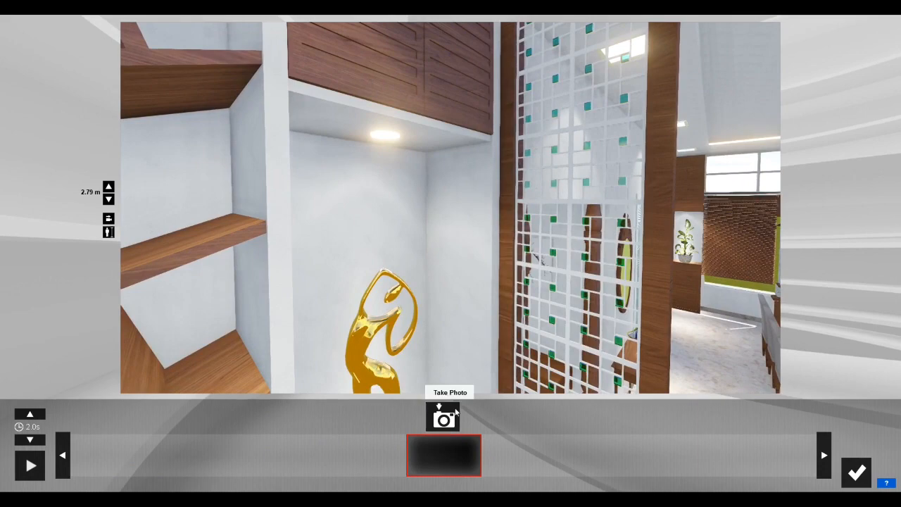
# Rehearse the camera's vertical travel in front of the niche and capture the clip's first view at 2.92 m height
pyautogui.press('e')
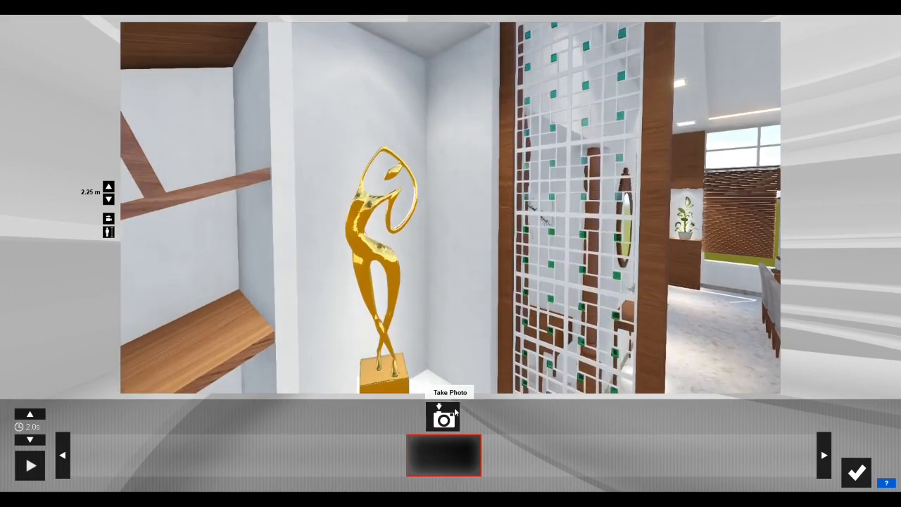
pyautogui.press('q')
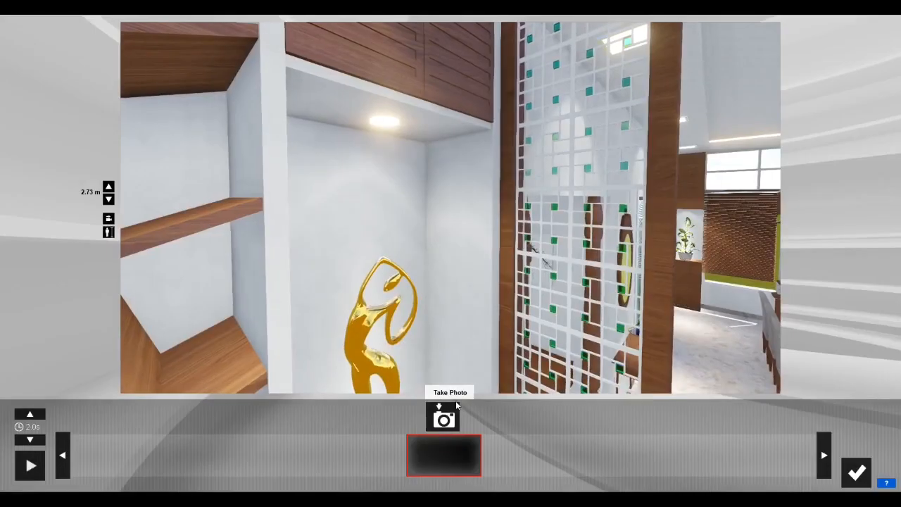
pyautogui.press('e')
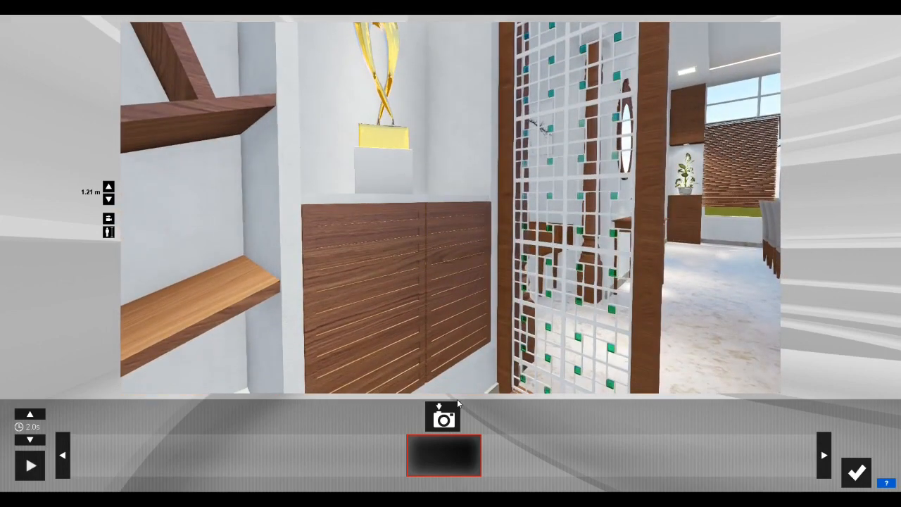
pyautogui.press('q')
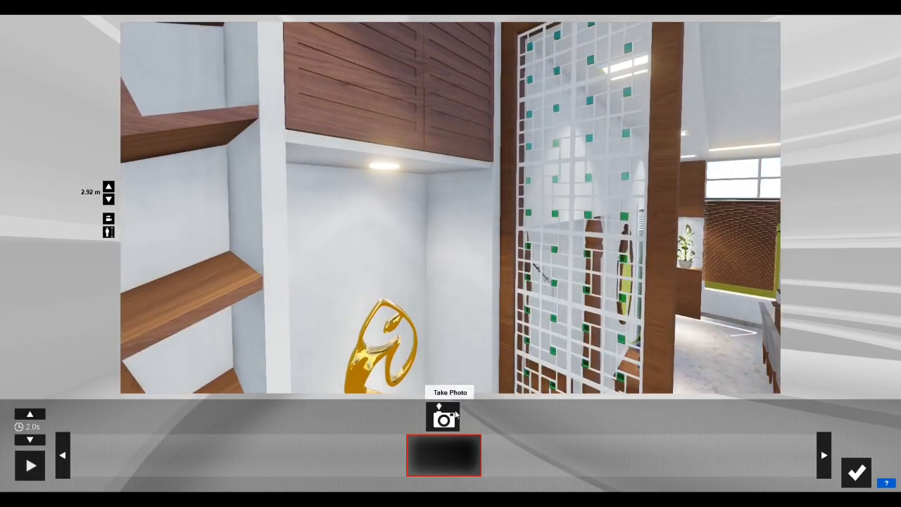
pyautogui.click(455, 414)
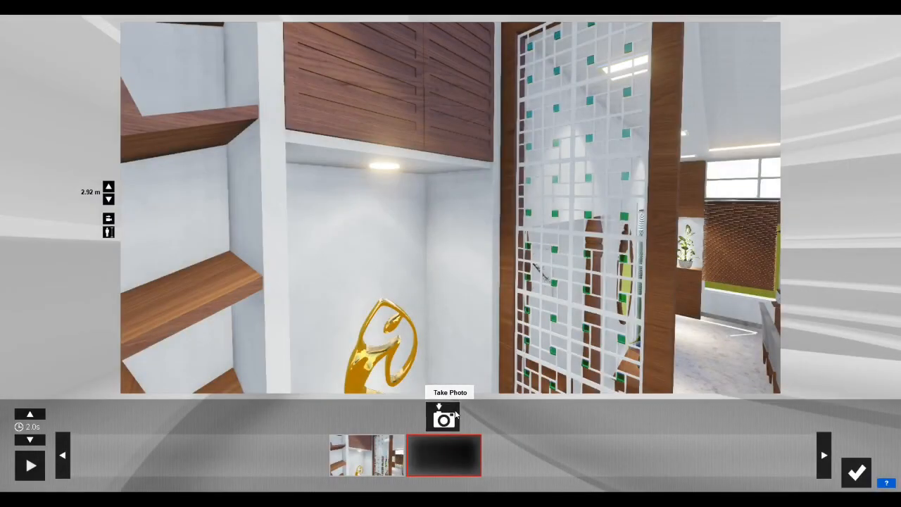
# Capture four more views while lowering the camera in front of the sculpture niche to about 1.26 m
pyautogui.press('e')
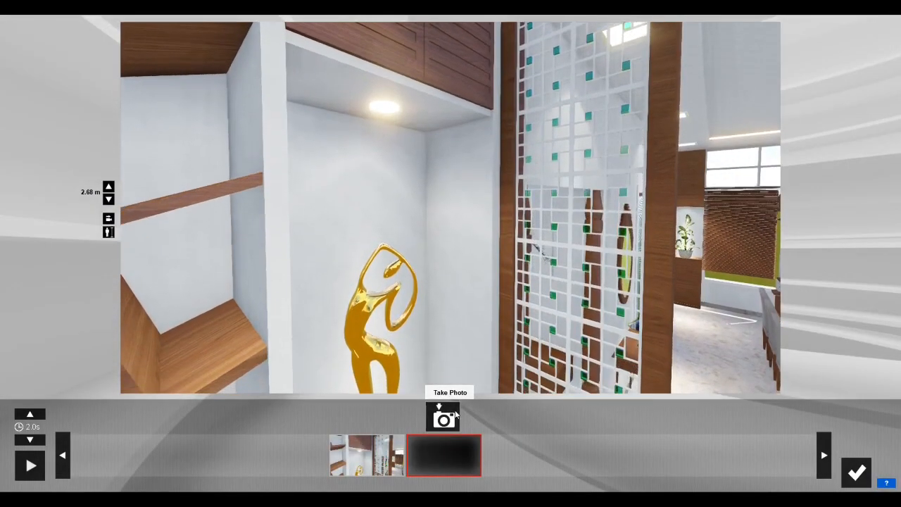
pyautogui.click(455, 414)
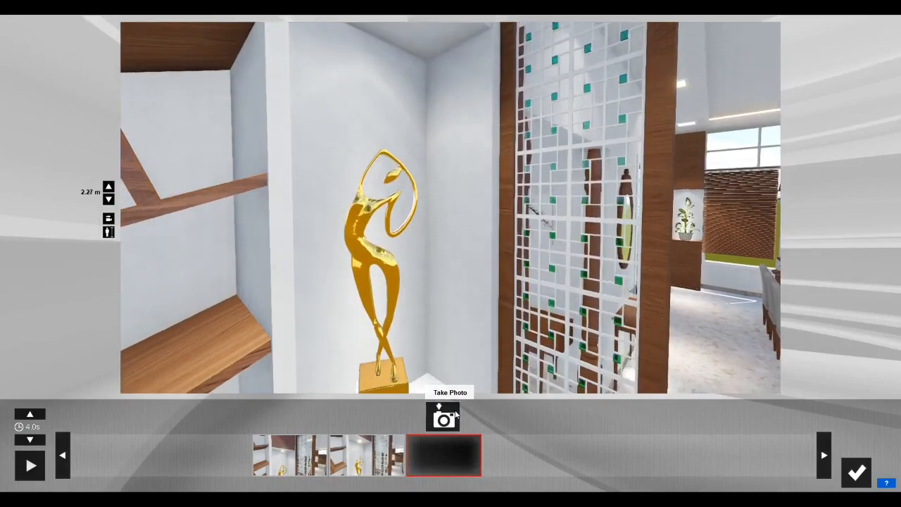
pyautogui.click(455, 414)
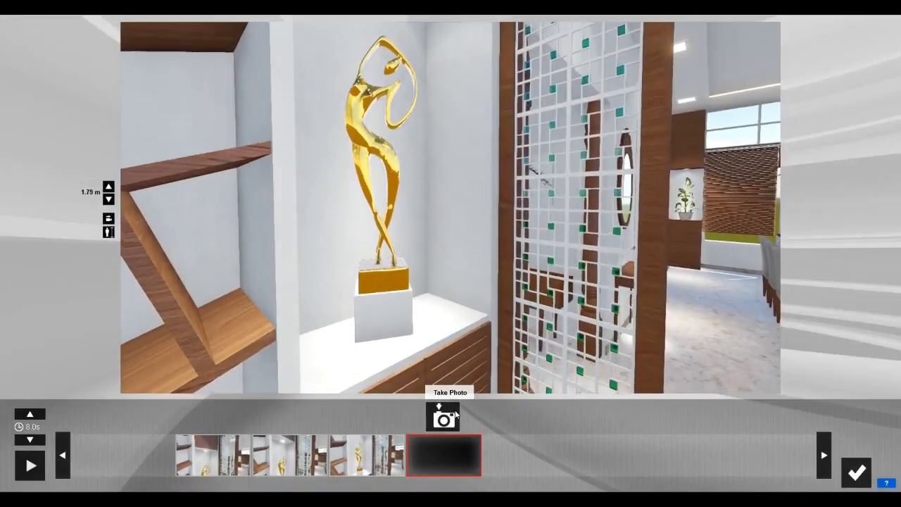
pyautogui.click(455, 414)
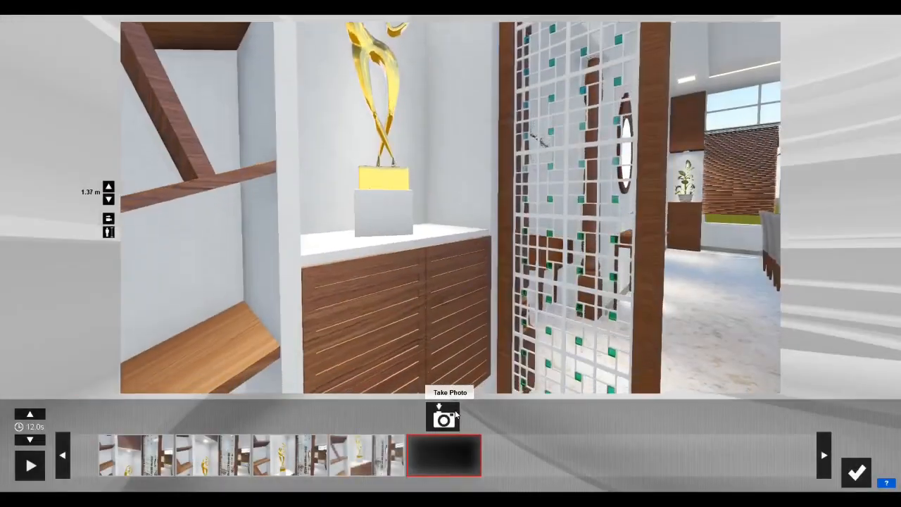
pyautogui.click(455, 414)
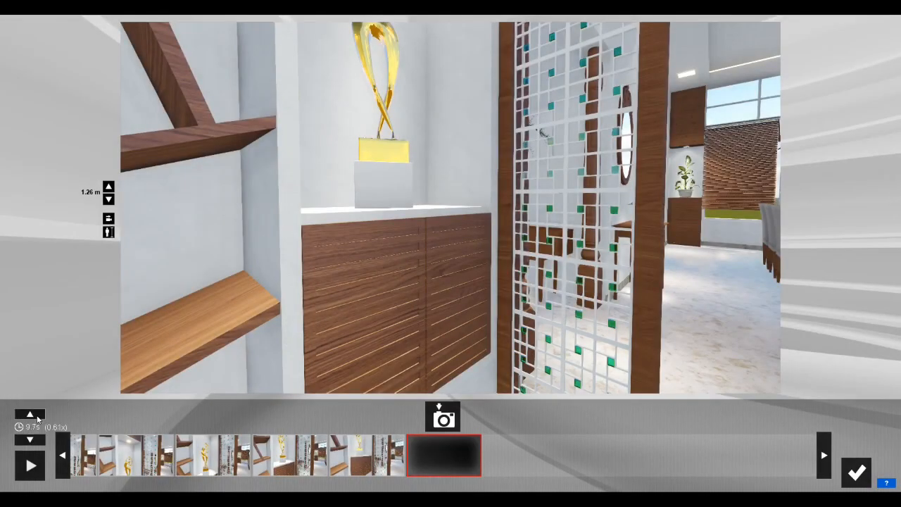
# Set the sculpture clip's duration to 10.0 s, preview its playback and save the clip
pyautogui.click(33, 473)
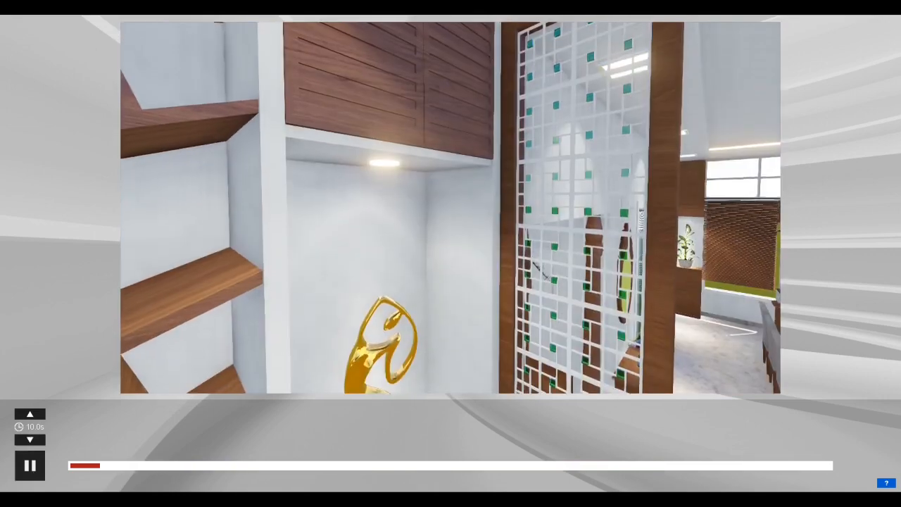
pyautogui.click(39, 467)
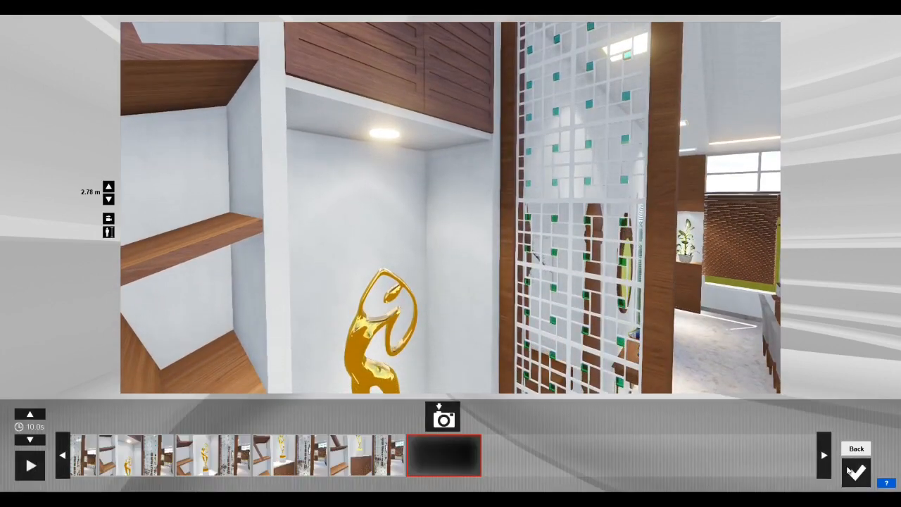
pyautogui.click(857, 473)
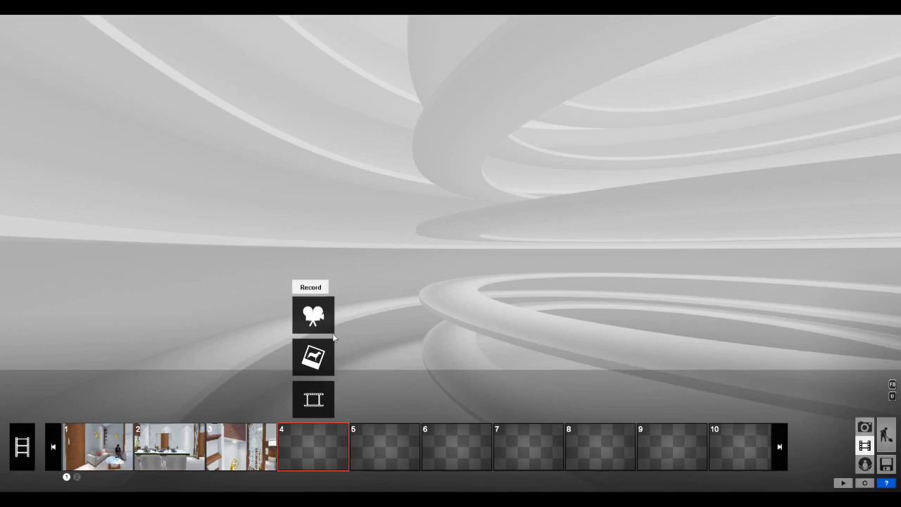
pyautogui.click(314, 315)
pyautogui.press('s')
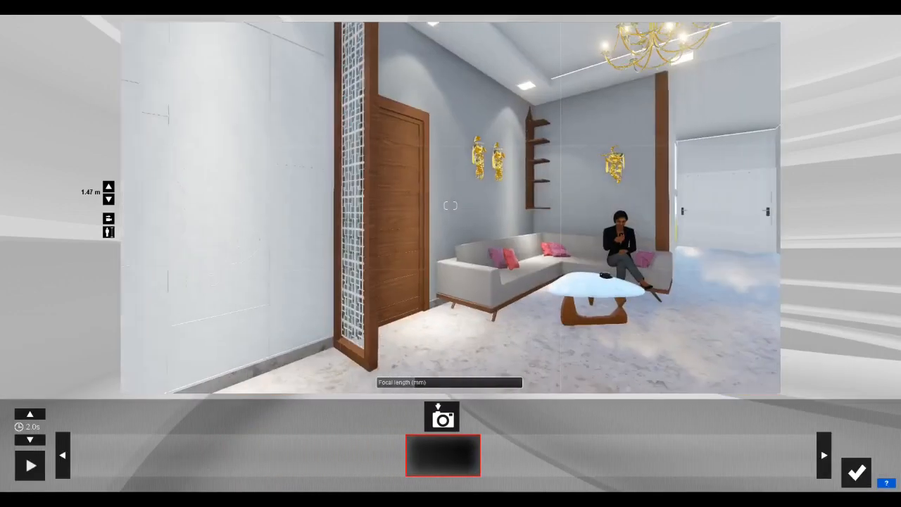
pyautogui.press('d')
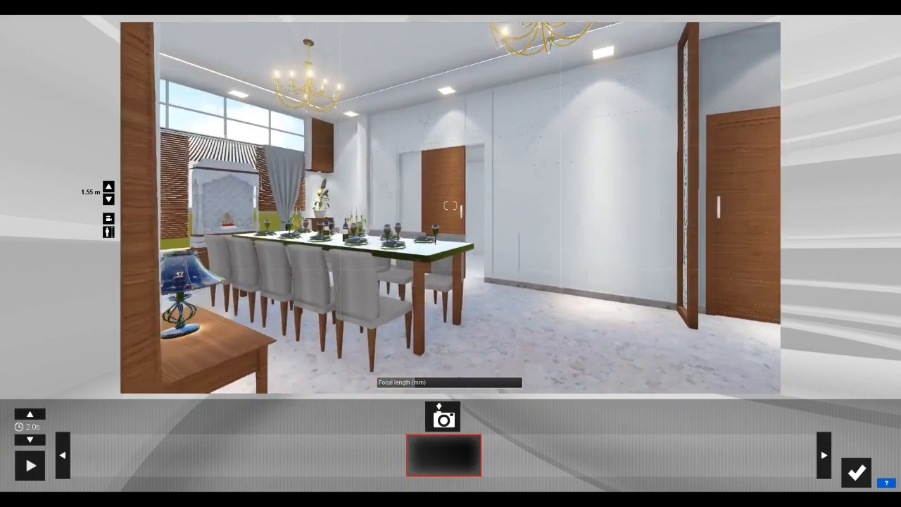
pyautogui.press('e')
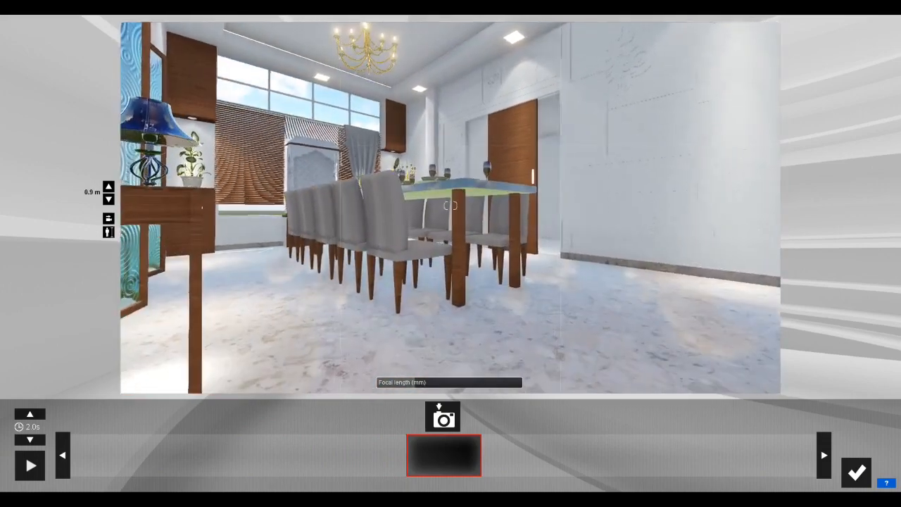
pyautogui.press('q')
pyautogui.press('w')
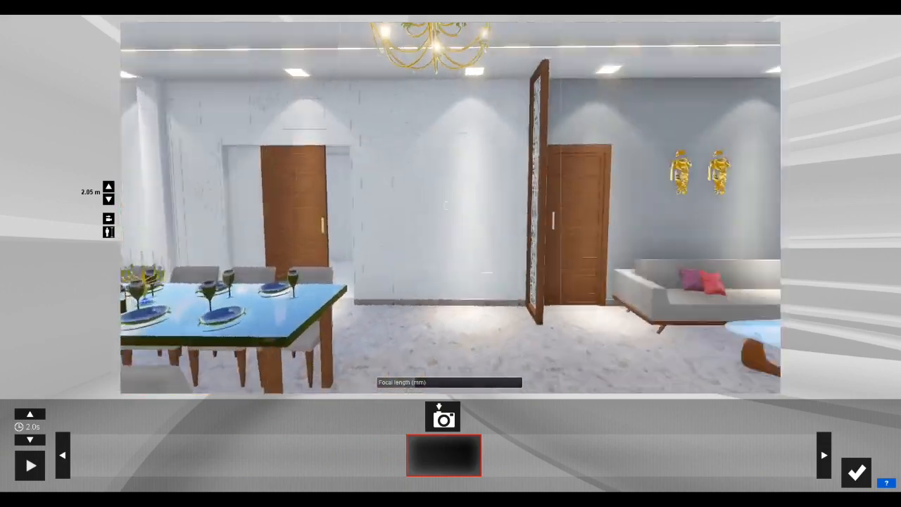
pyautogui.press('w')
pyautogui.press('e')
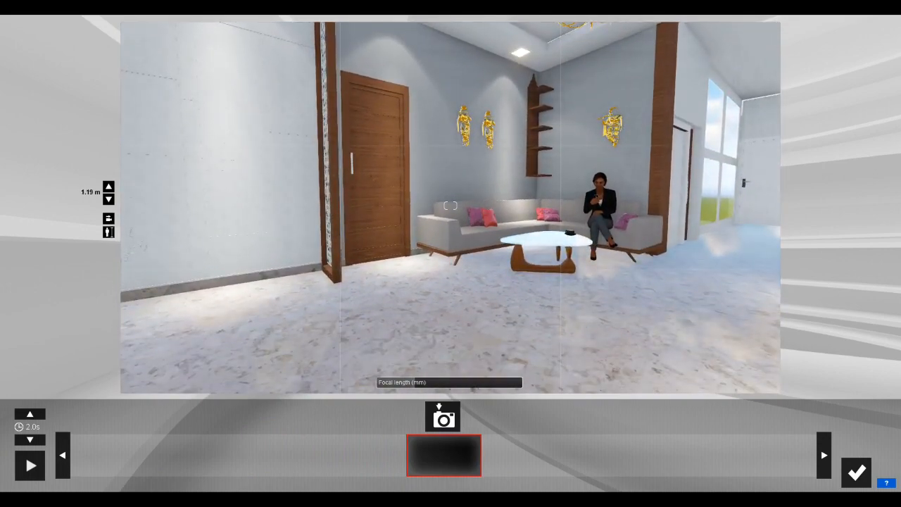
pyautogui.moveTo(463, 276); pyautogui.dragTo(310, 280, button='right')
pyautogui.click(857, 472)
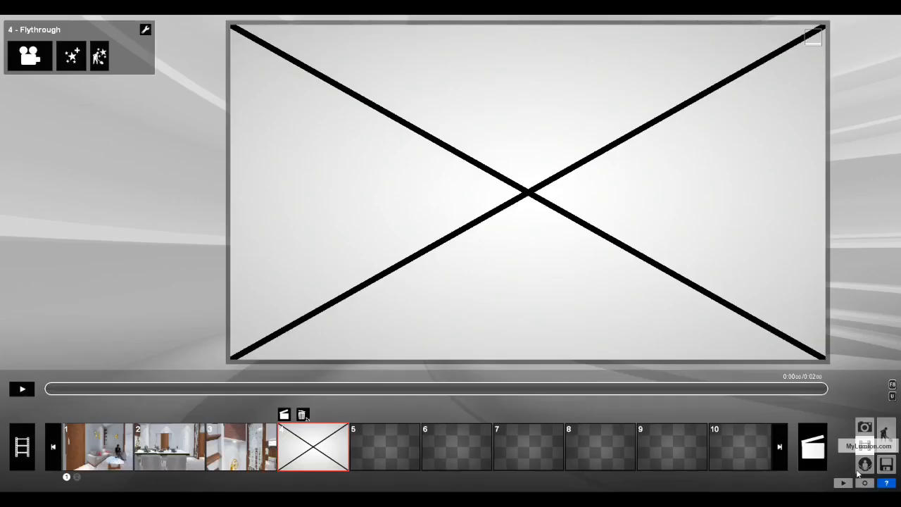
pyautogui.click(302, 416)
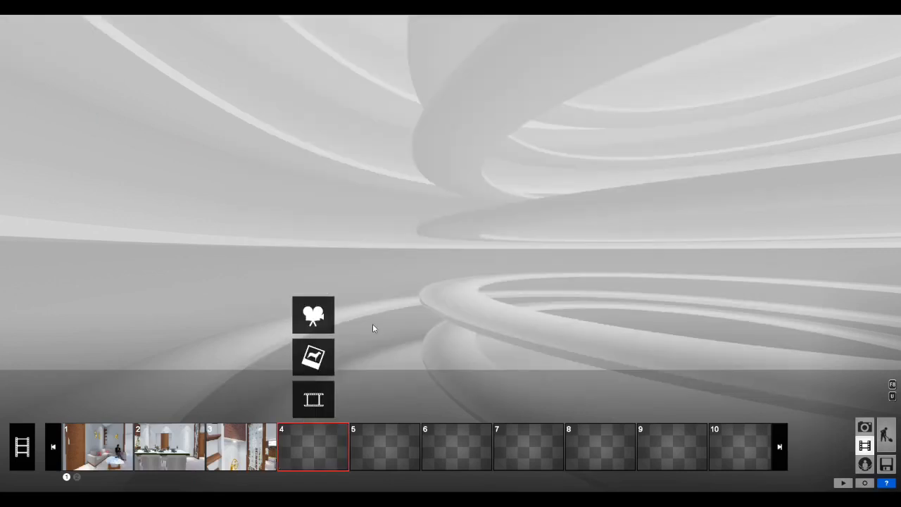
# Start recording clip 4, set the camera to 1.60 m eye level and capture the dining table with the mirror and console lamp
pyautogui.click(323, 311)
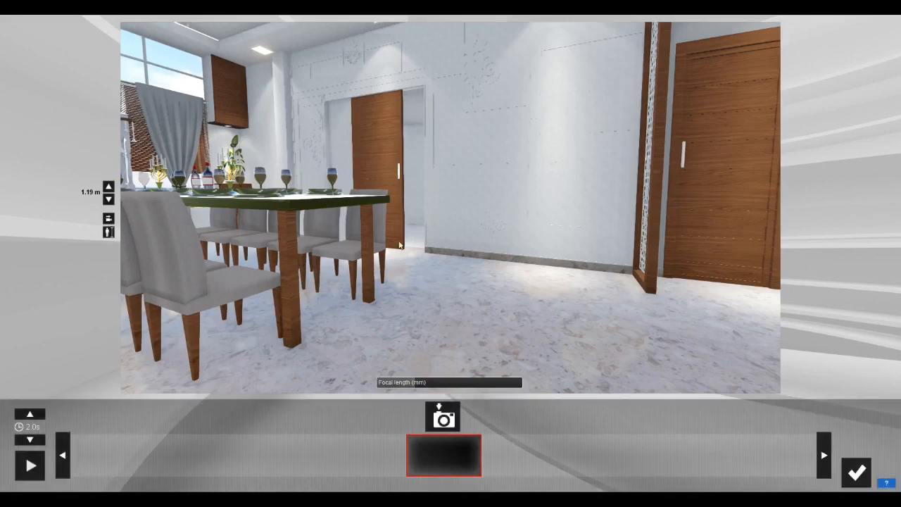
pyautogui.moveTo(400, 245); pyautogui.dragTo(227, 257, button='right')
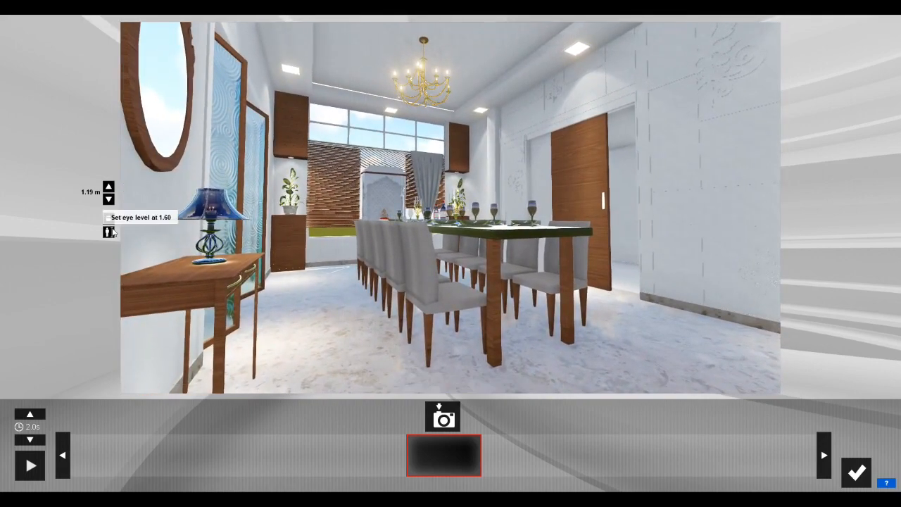
pyautogui.click(111, 232)
pyautogui.moveTo(297, 308); pyautogui.dragTo(256, 314, button='right')
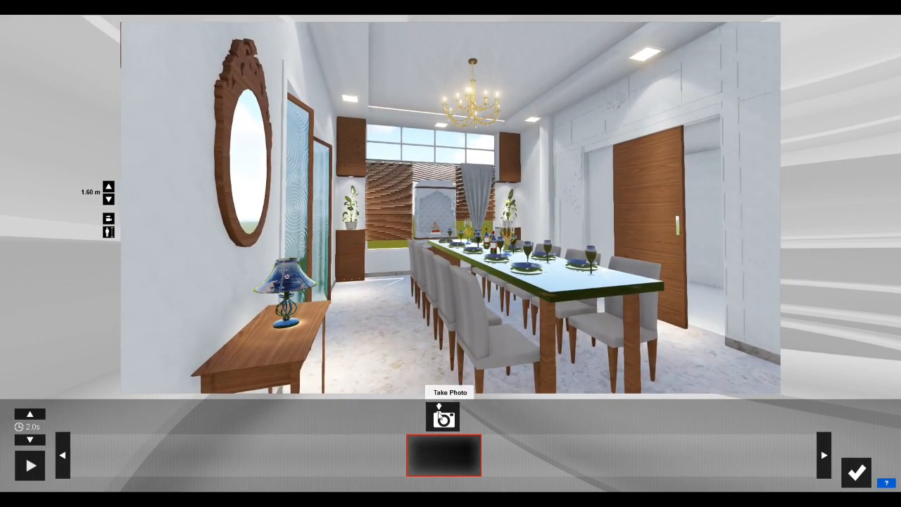
pyautogui.click(442, 417)
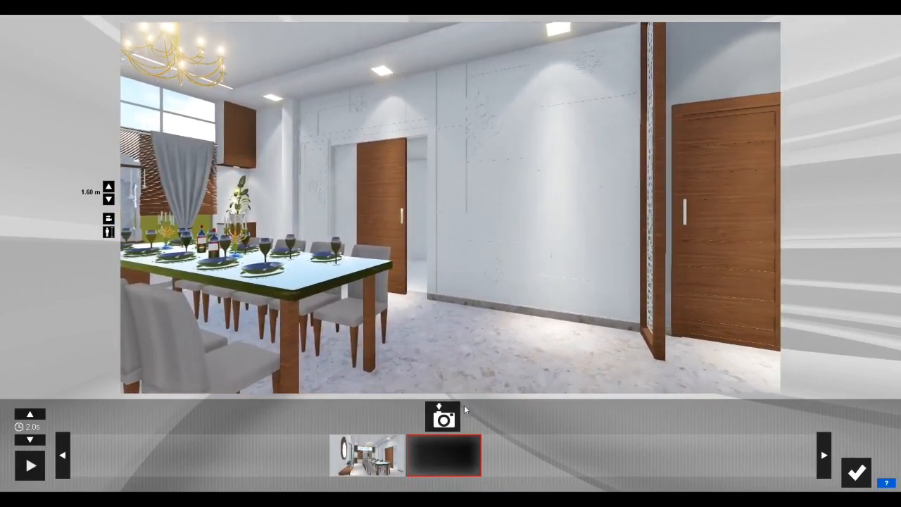
# Capture three more views while turning the camera from the dining table past the wall to the living room sofa
pyautogui.click(457, 410)
pyautogui.moveTo(460, 360); pyautogui.dragTo(507, 360, button='right')
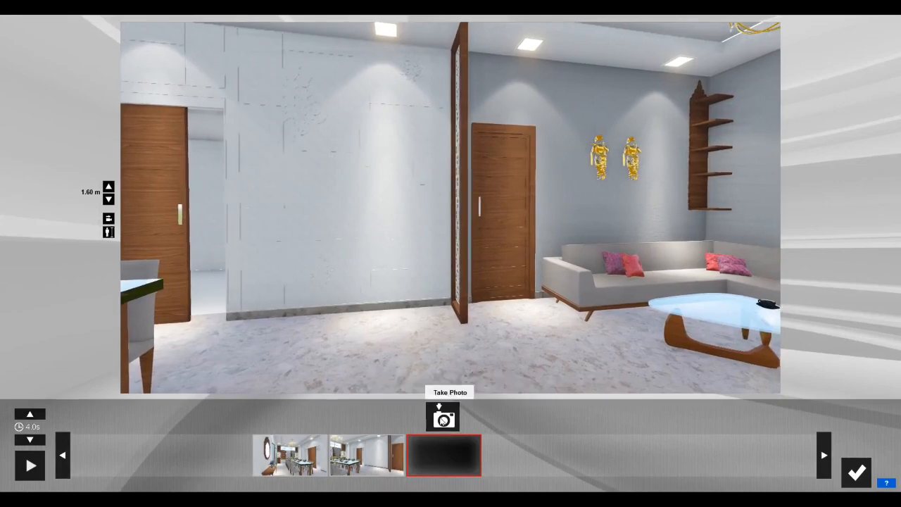
pyautogui.click(442, 417)
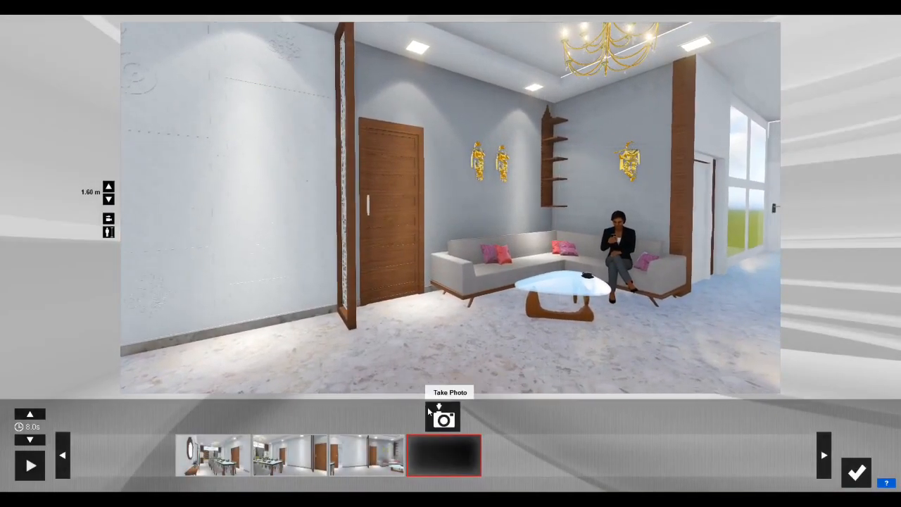
pyautogui.click(429, 412)
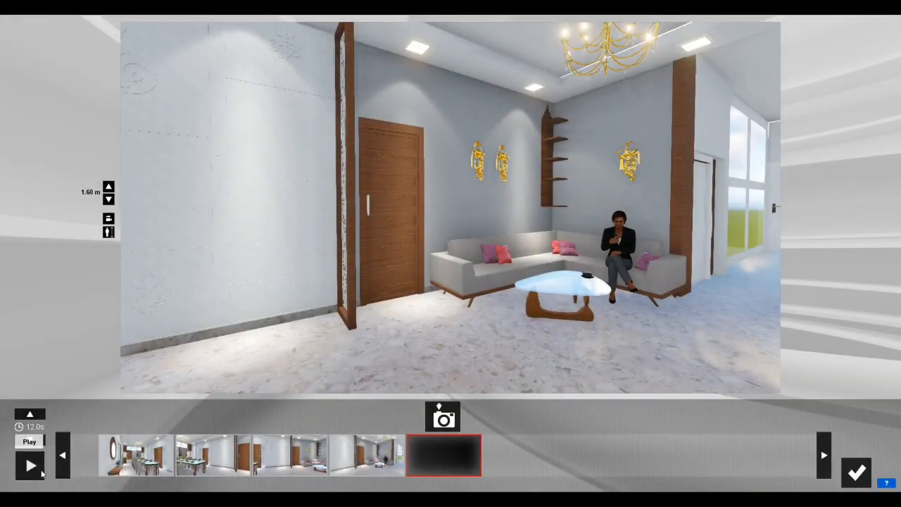
# Preview the dining-to-living clip's playback and save the clip
pyautogui.click(31, 466)
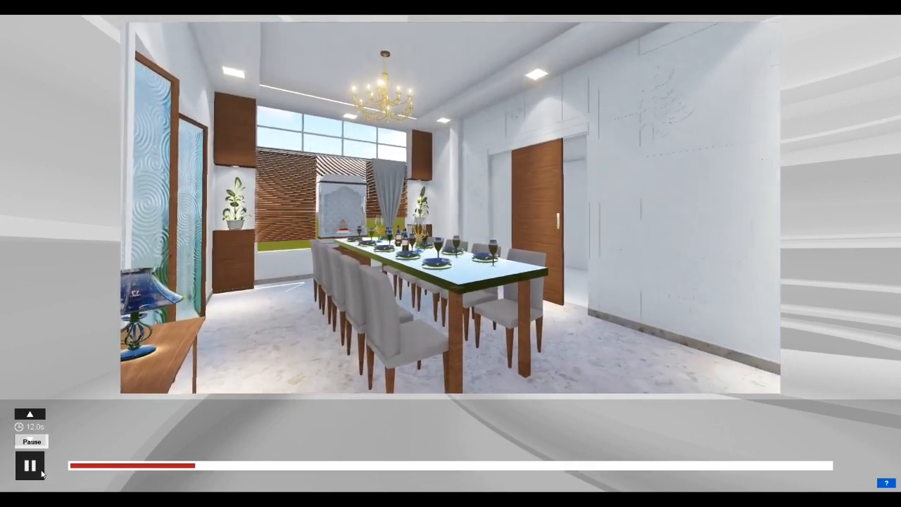
pyautogui.click(39, 470)
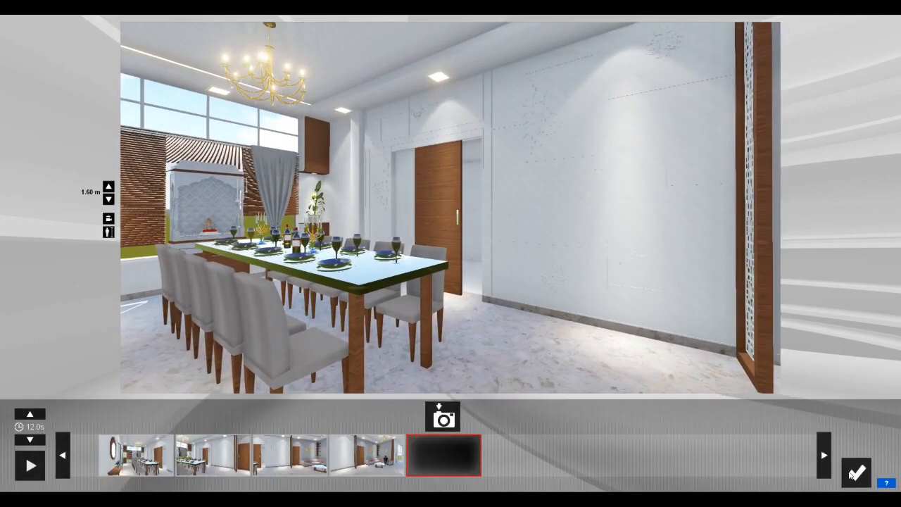
pyautogui.click(854, 473)
# Review the four flythrough clips one after another, finishing on clip 4
pyautogui.click(85, 464)
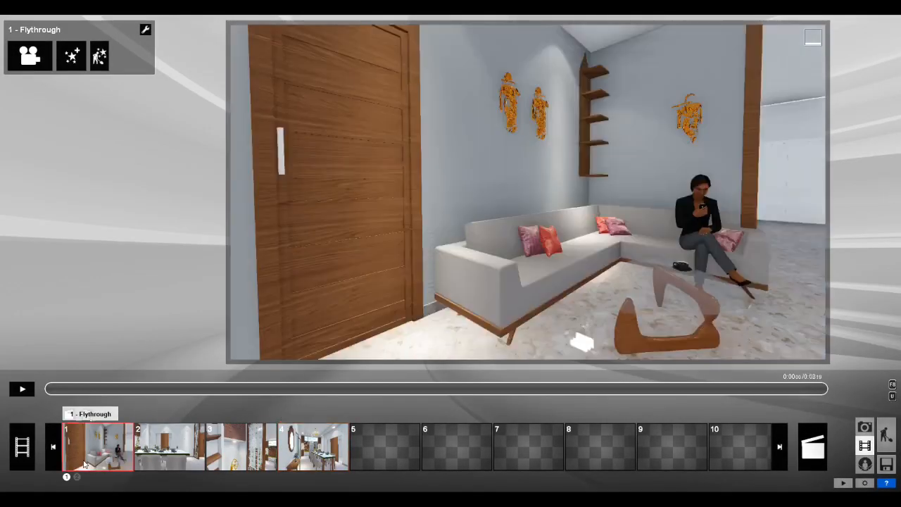
pyautogui.click(156, 461)
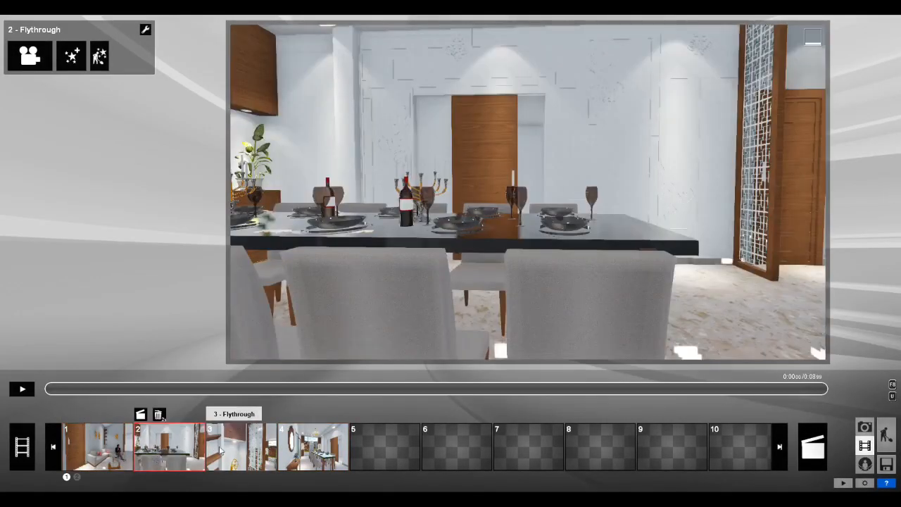
pyautogui.click(243, 447)
pyautogui.click(304, 447)
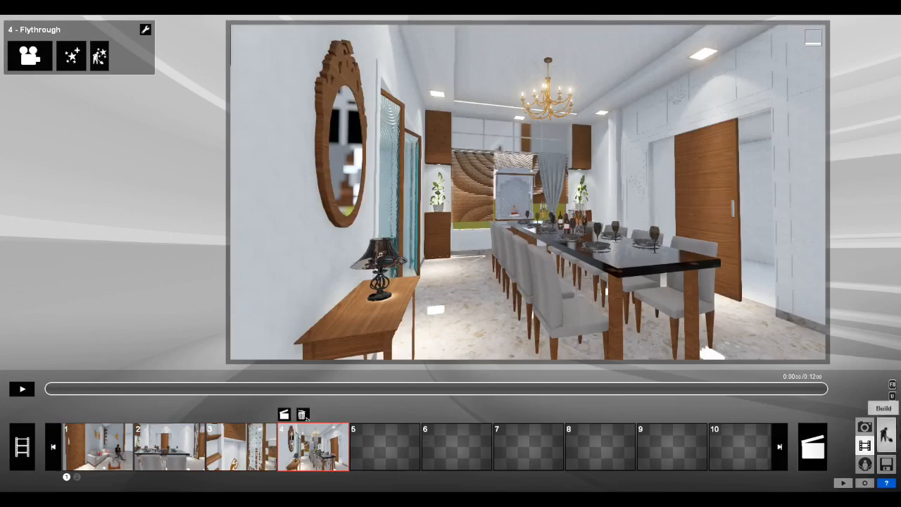
# Copy the effects of Photo 4 in Photo mode
pyautogui.click(865, 427)
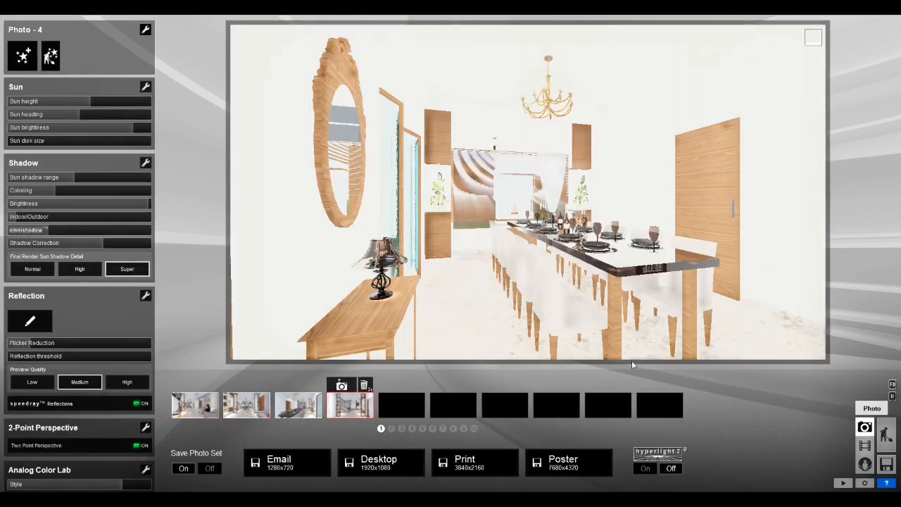
pyautogui.click(145, 29)
pyautogui.click(144, 31)
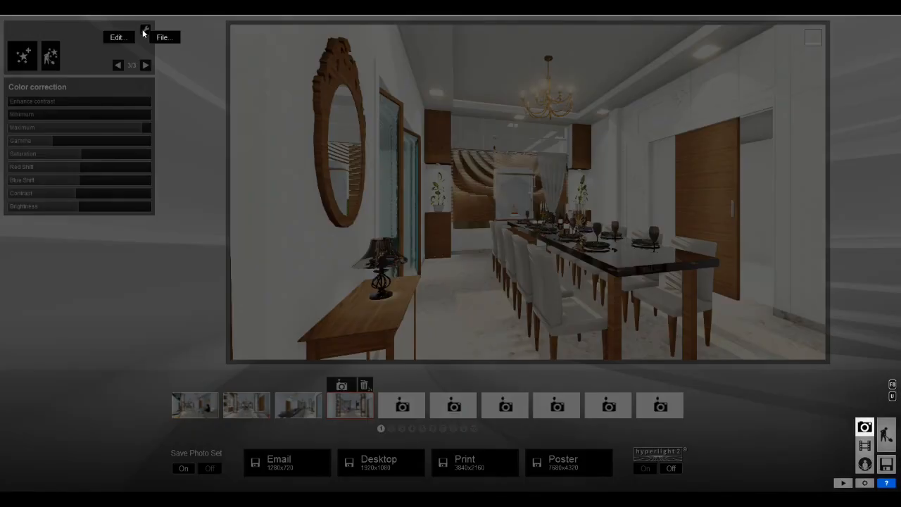
pyautogui.click(127, 39)
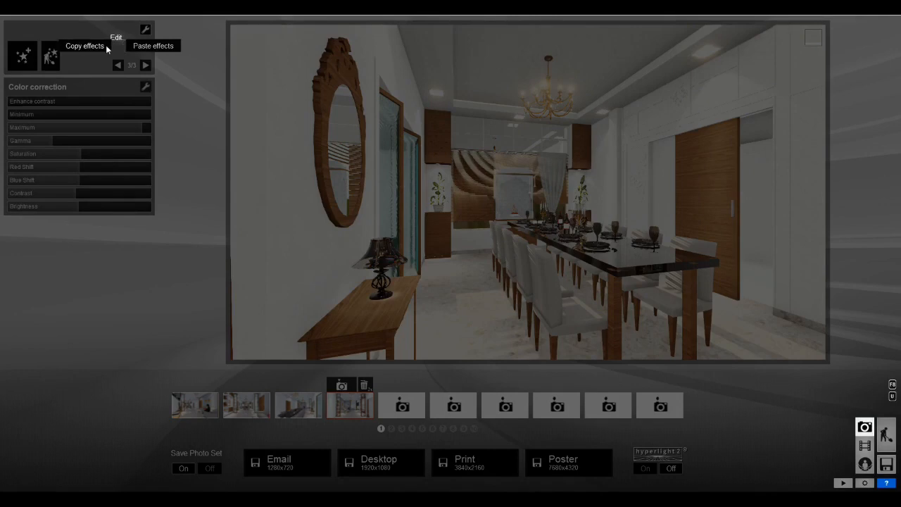
pyautogui.click(106, 47)
# Paste the copied photo effects onto movie clip 4 and clip 3
pyautogui.click(865, 445)
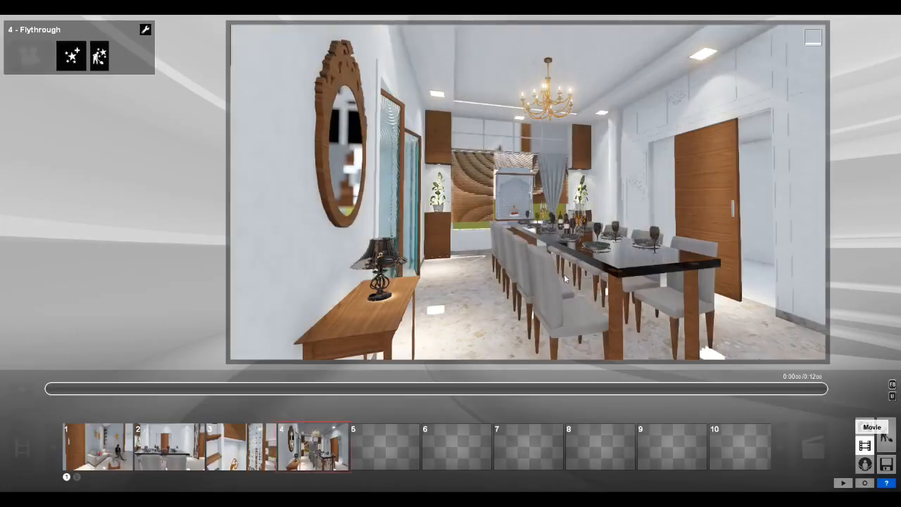
pyautogui.click(146, 29)
pyautogui.click(122, 37)
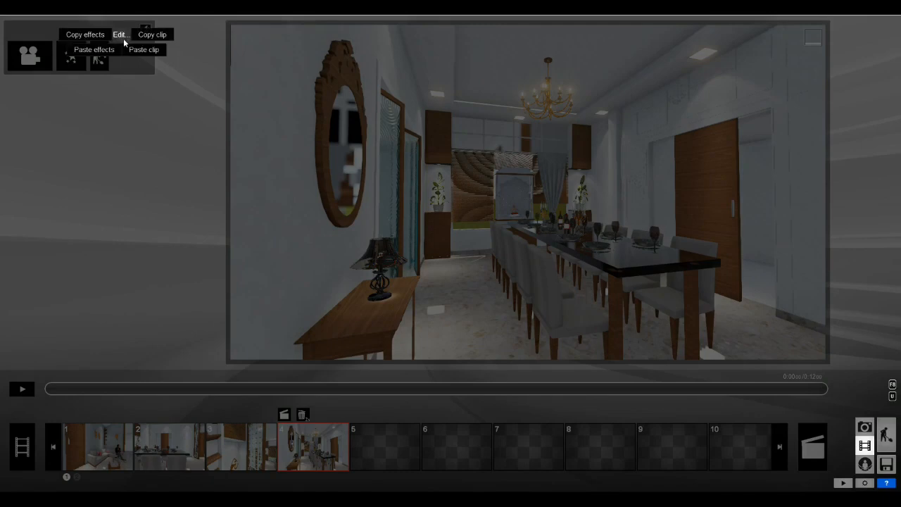
pyautogui.click(105, 54)
pyautogui.click(243, 444)
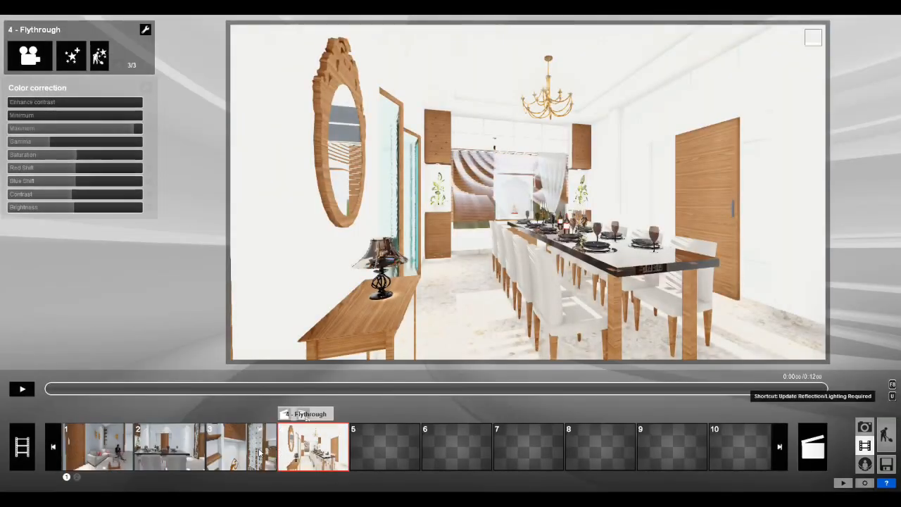
pyautogui.click(145, 29)
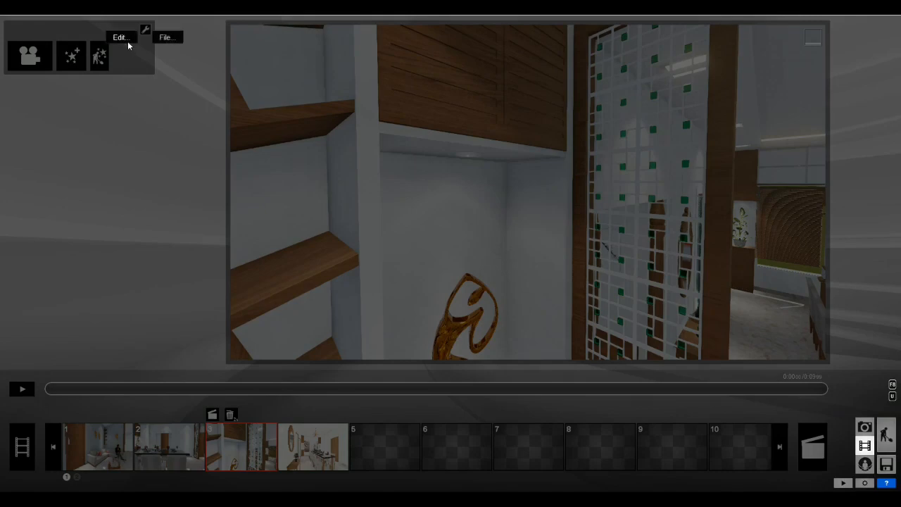
pyautogui.click(127, 41)
pyautogui.click(104, 54)
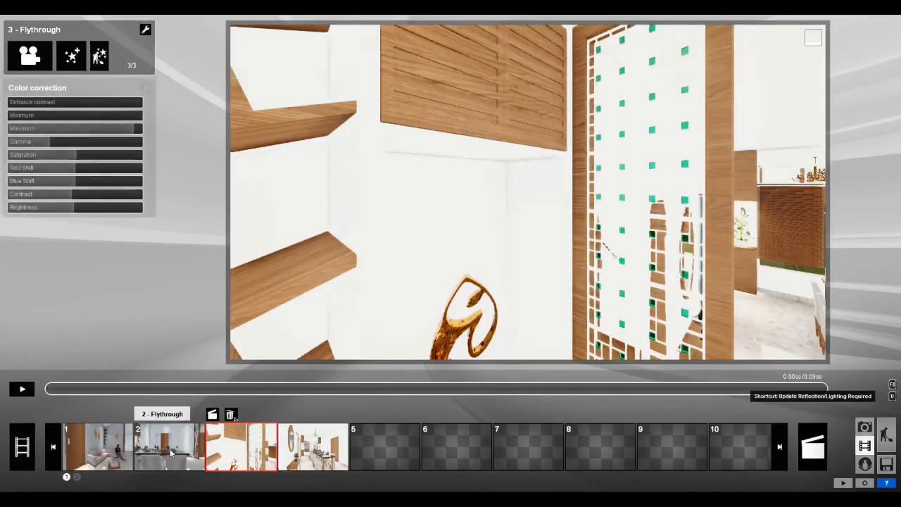
# Paste the copied photo effects onto movie clip 2 and clip 1
pyautogui.click(169, 450)
pyautogui.click(146, 30)
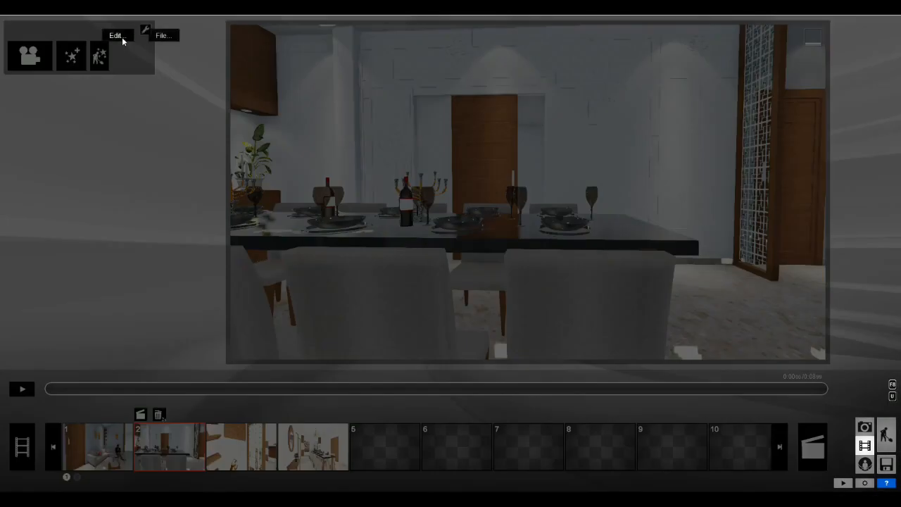
pyautogui.click(121, 36)
pyautogui.click(98, 54)
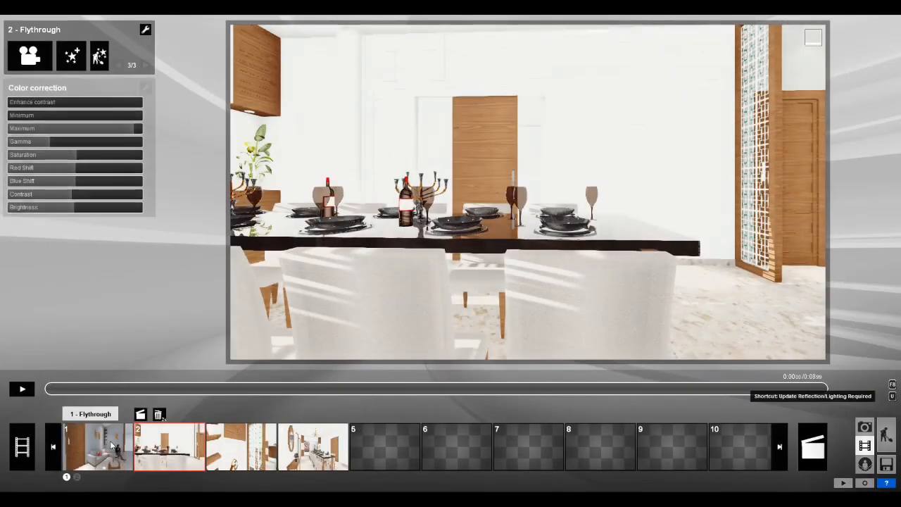
pyautogui.click(99, 447)
pyautogui.click(143, 30)
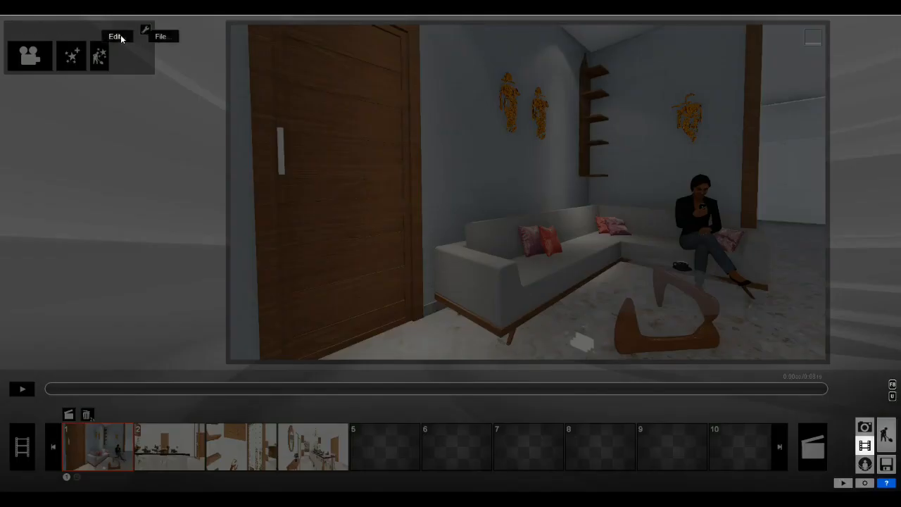
pyautogui.click(115, 36)
pyautogui.click(99, 53)
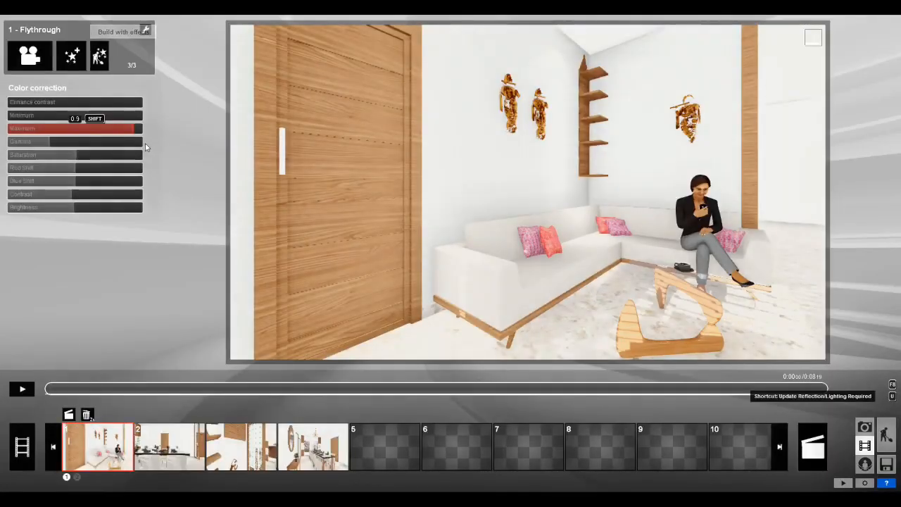
# Preview the entire movie and bring up its MP4 export settings
pyautogui.click(22, 446)
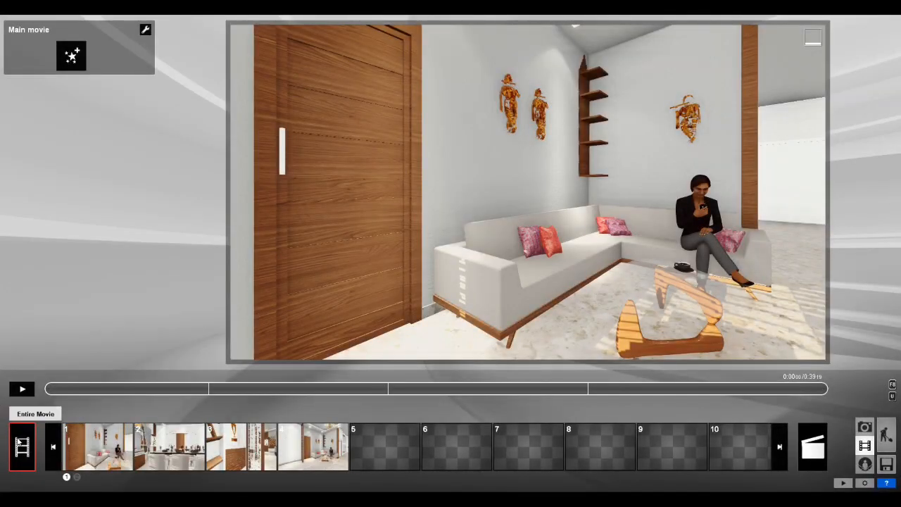
pyautogui.click(20, 391)
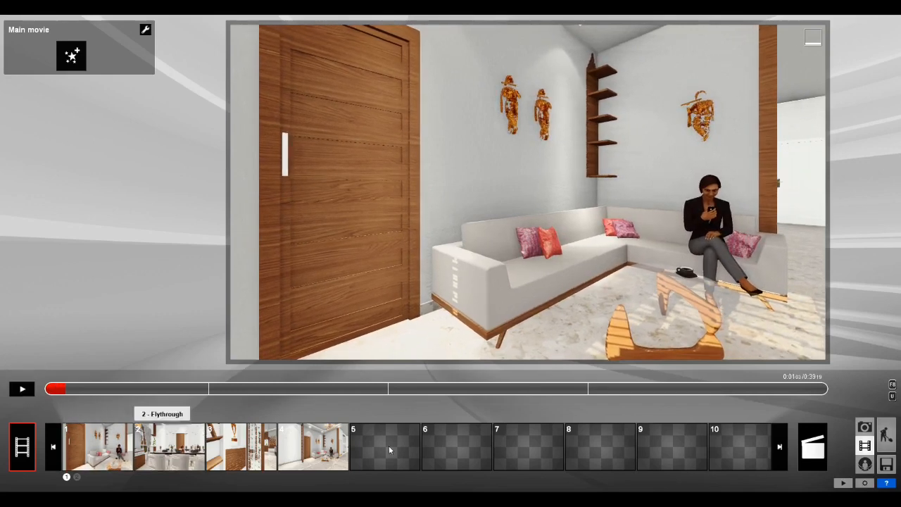
pyautogui.click(808, 444)
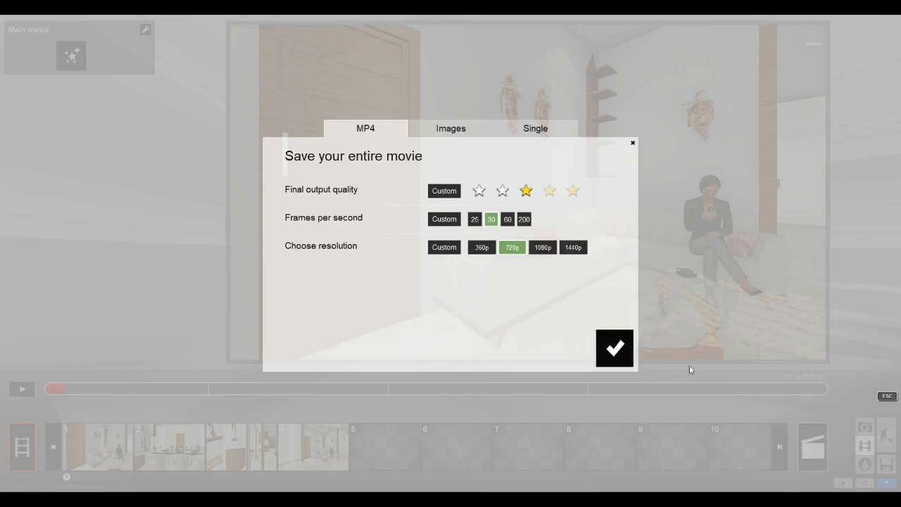
pyautogui.click(444, 191)
pyautogui.click(444, 219)
pyautogui.click(448, 249)
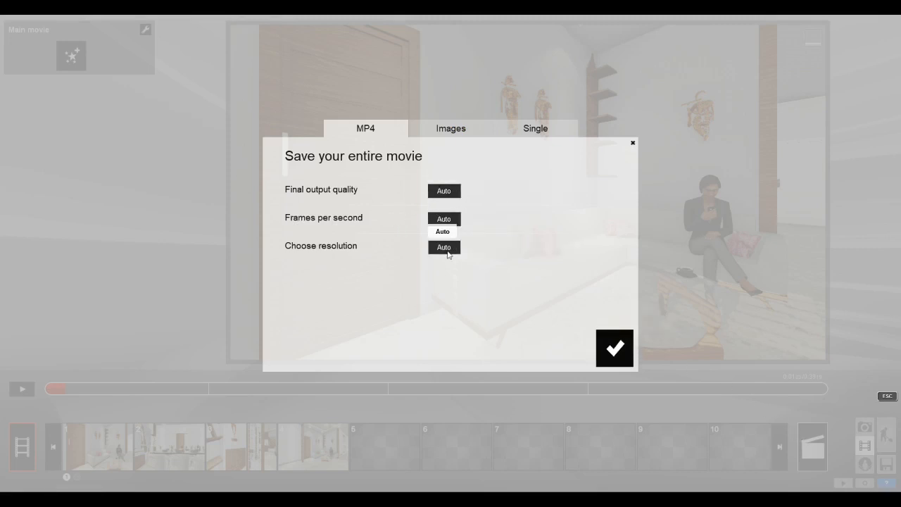
pyautogui.click(446, 248)
pyautogui.click(447, 219)
pyautogui.click(449, 192)
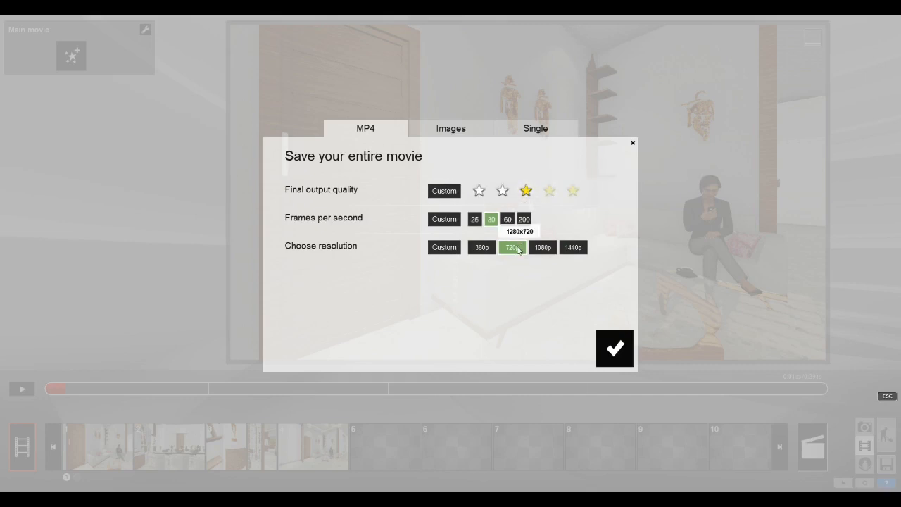
# Set the movie export to five-star output quality, 200 frames per second and 1440p resolution
pyautogui.click(573, 191)
pyautogui.click(525, 219)
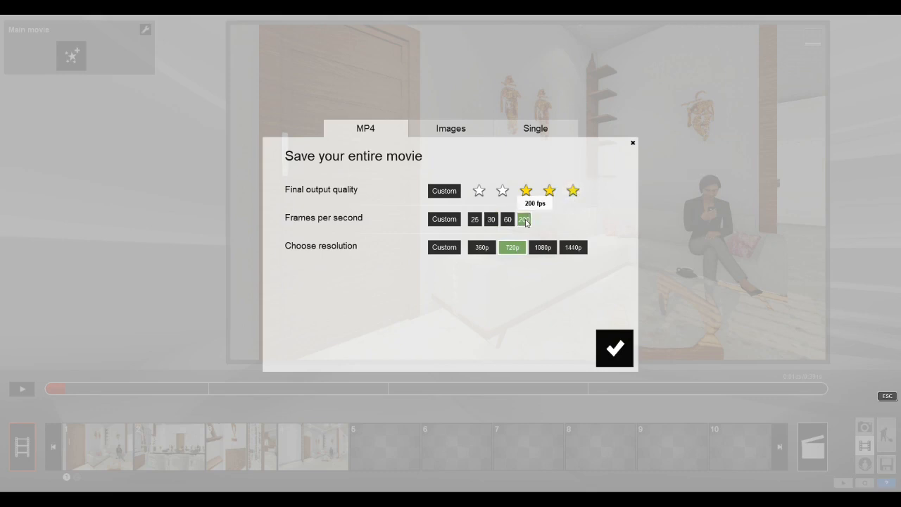
pyautogui.click(578, 252)
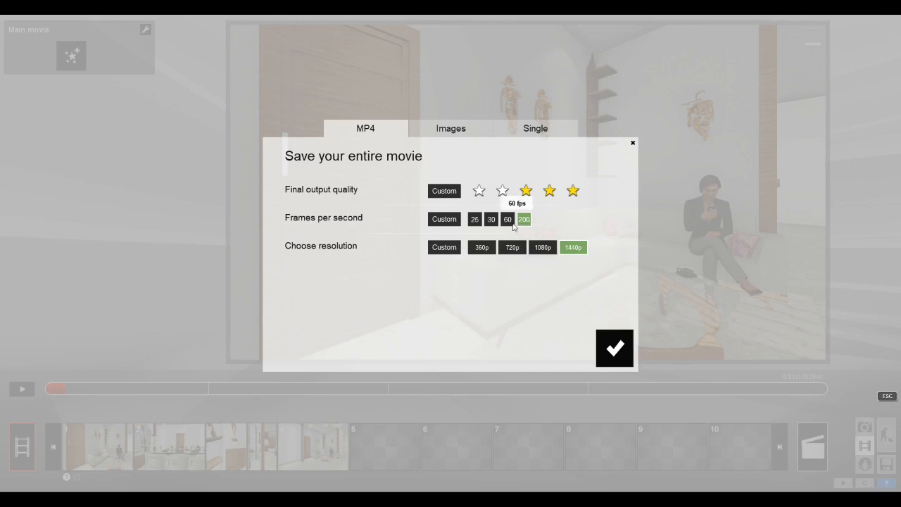
# Set the movie export to three-star output quality, 30 frames per second and 720p resolution
pyautogui.click(526, 190)
pyautogui.click(496, 221)
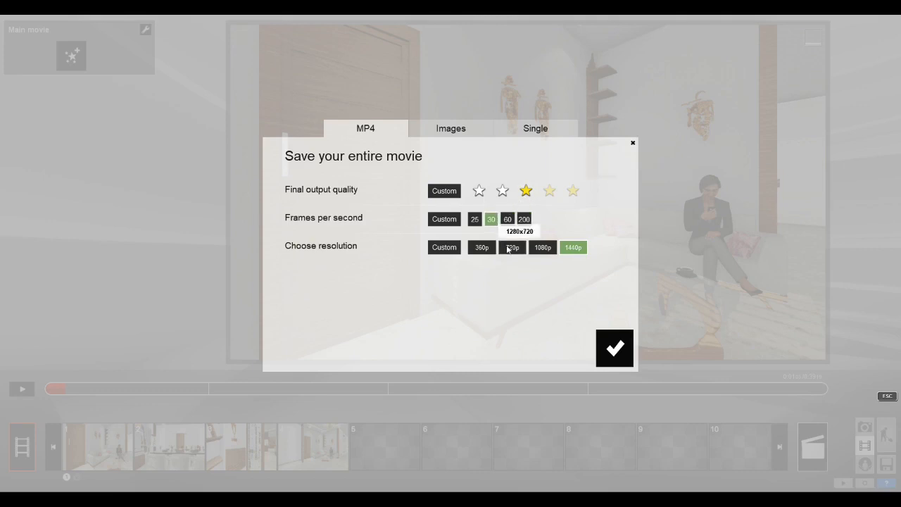
pyautogui.click(514, 247)
pyautogui.click(614, 355)
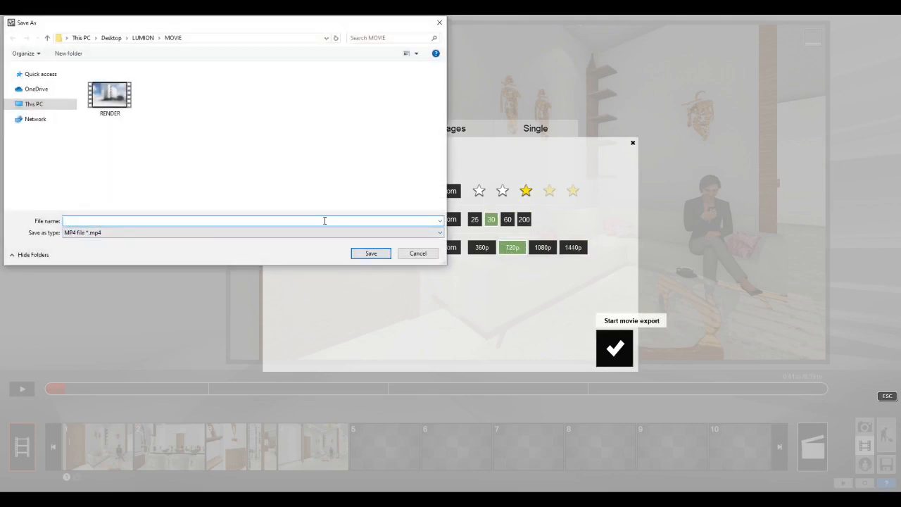
pyautogui.click(109, 95)
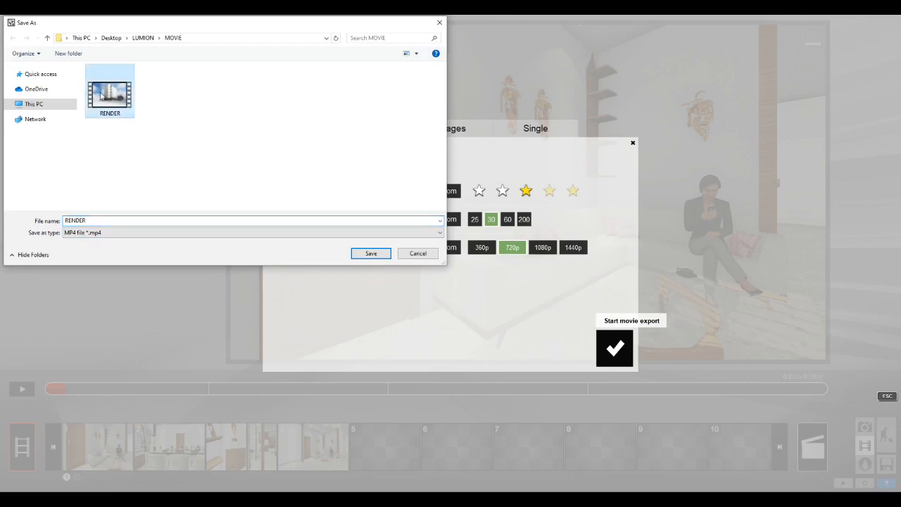
pyautogui.click(440, 23)
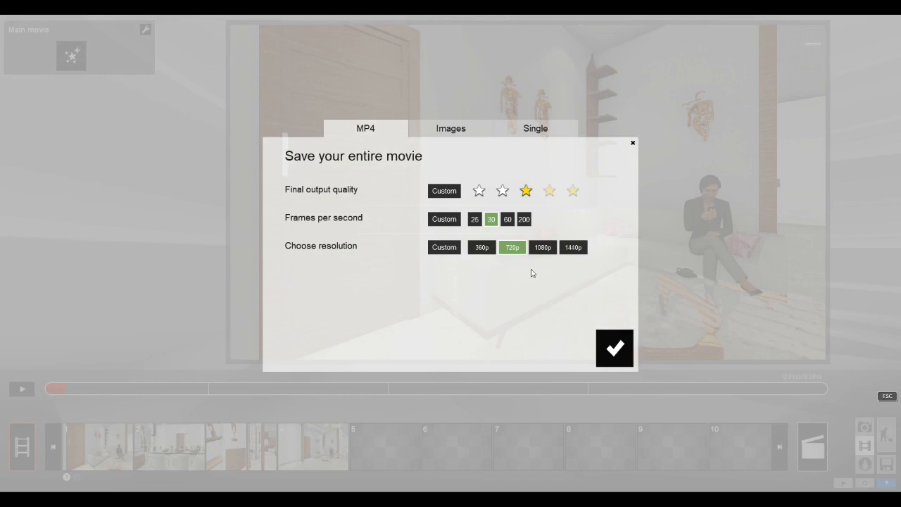
# Start the movie export and save it as an MP4 file named INTERIOR in the MOVIE folder
pyautogui.click(623, 360)
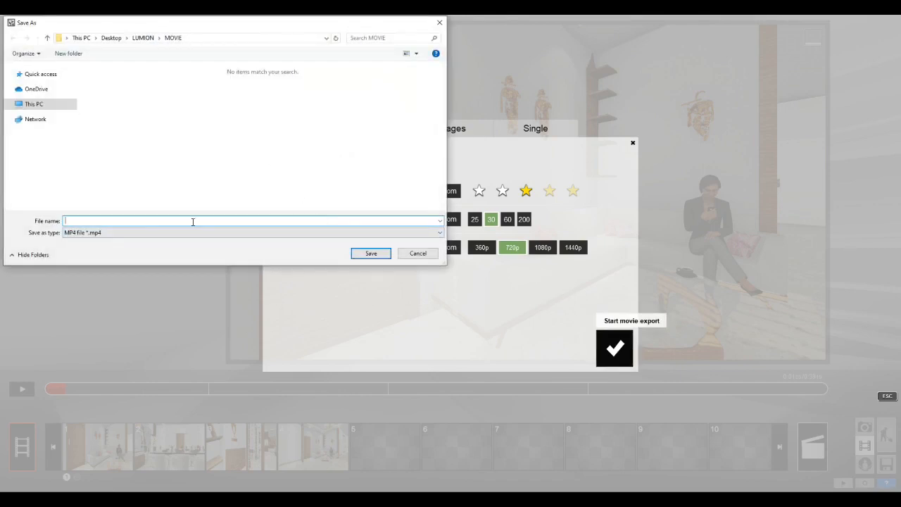
pyautogui.write('INTERIOR')
pyautogui.click(370, 254)
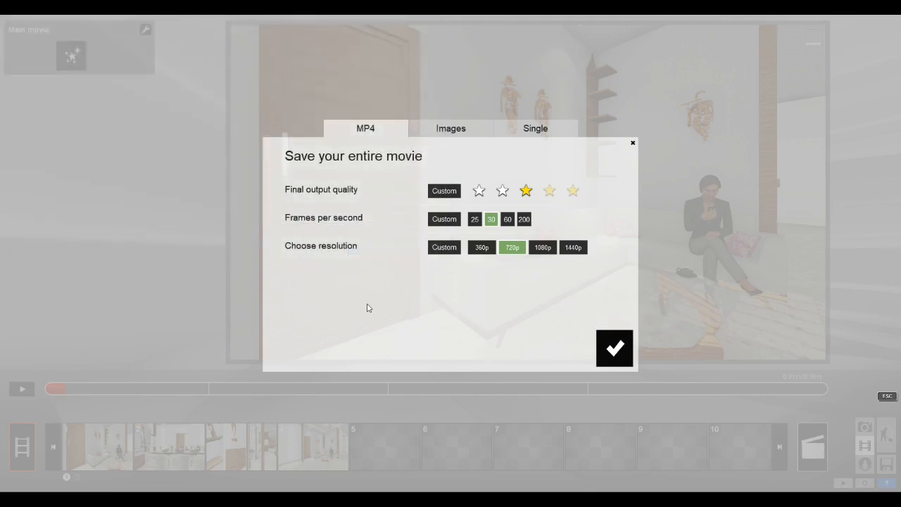